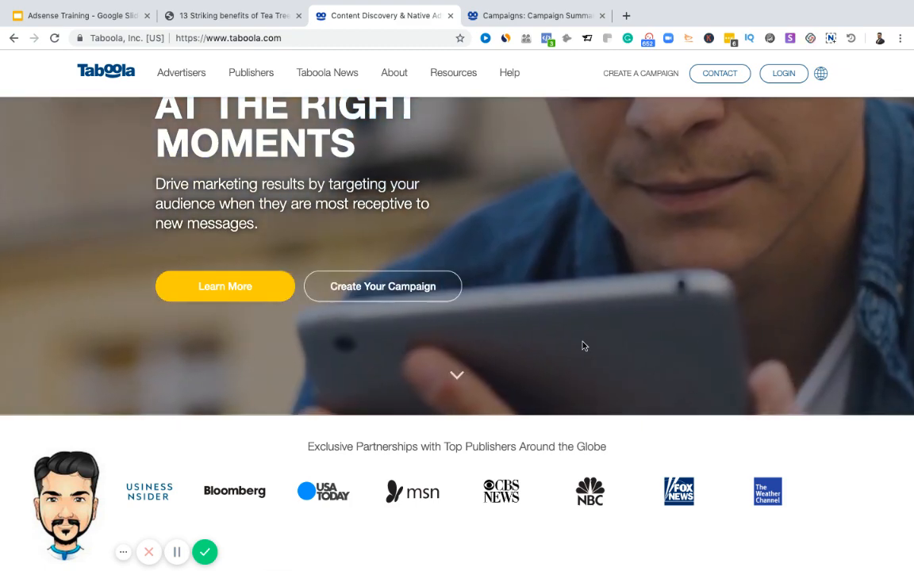
Step: Look over the Taboola homepage's publisher partnerships and advertiser benefits, and open the sign-up form for creating a campaign
scroll(596, 426, "down", 4)
scroll(596, 426, "down", 13)
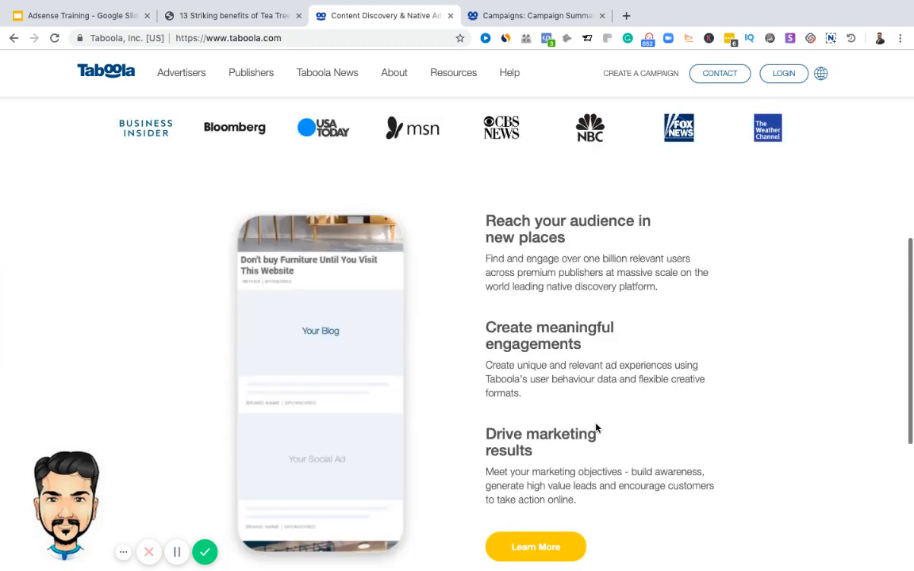
scroll(597, 429, "up", 18)
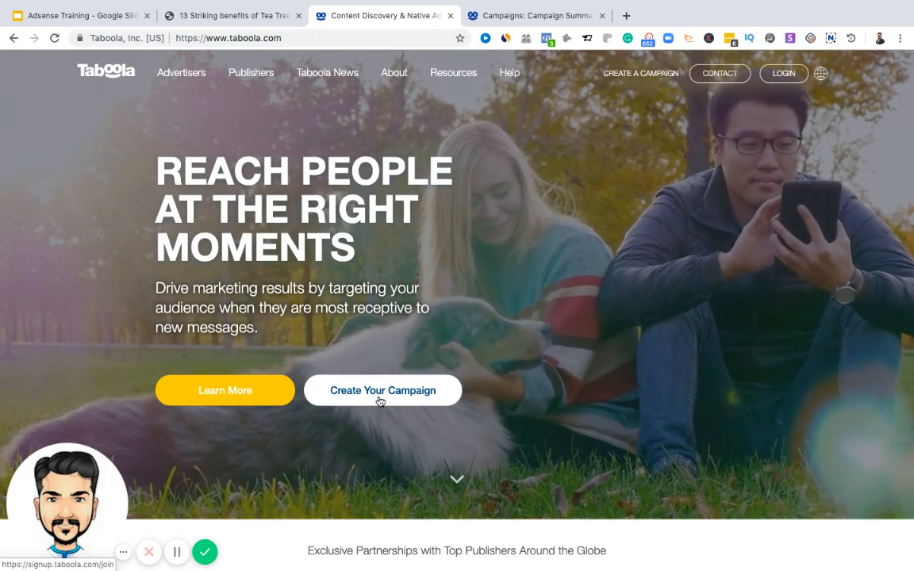
left_click(380, 402)
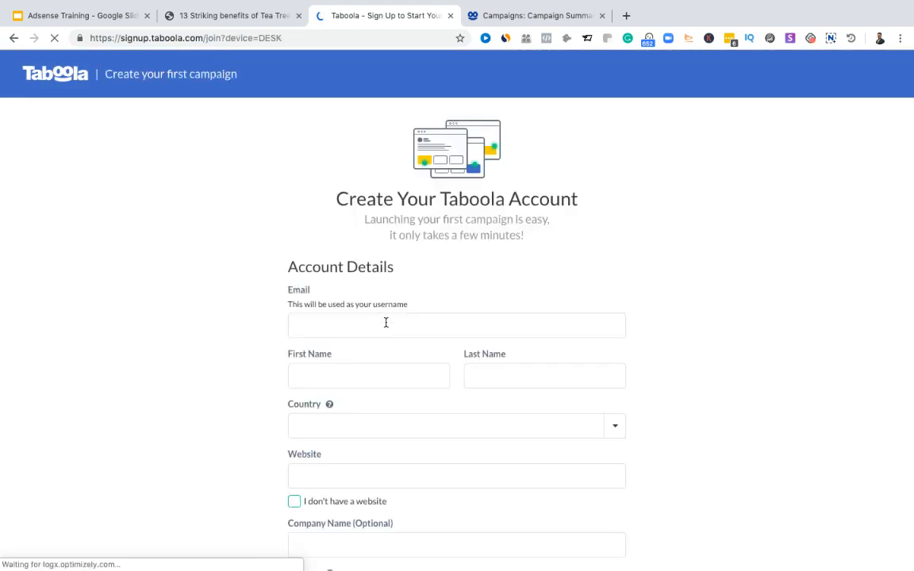
Step: Examine the account sign-up form's fields, from email, name and country to website, company type and personalized tips choice
scroll(422, 361, "down", 2)
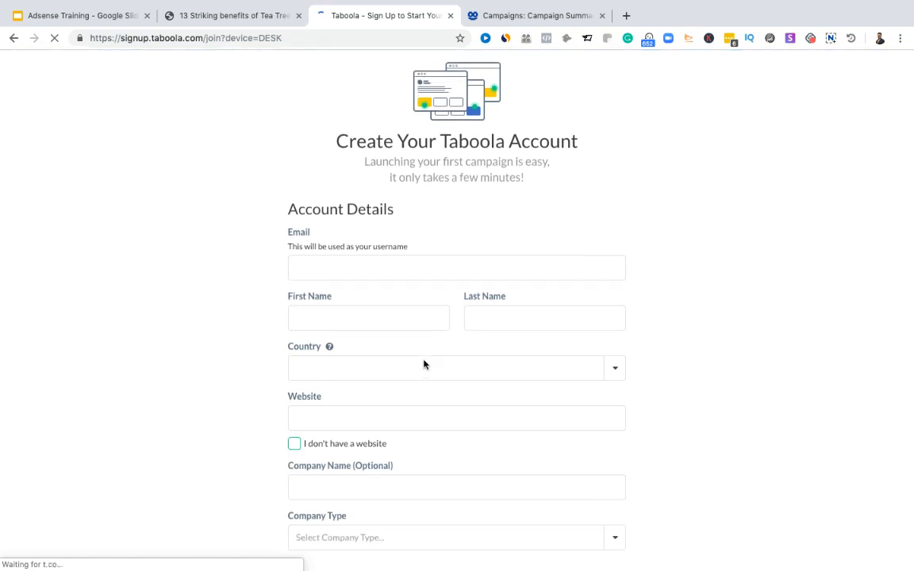
scroll(424, 361, "down", 4)
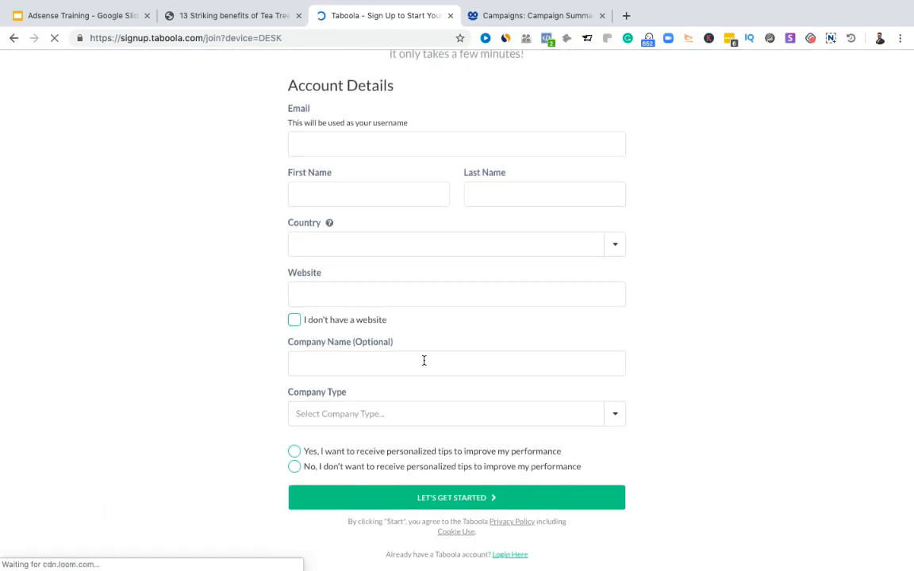
scroll(423, 362, "down", 1)
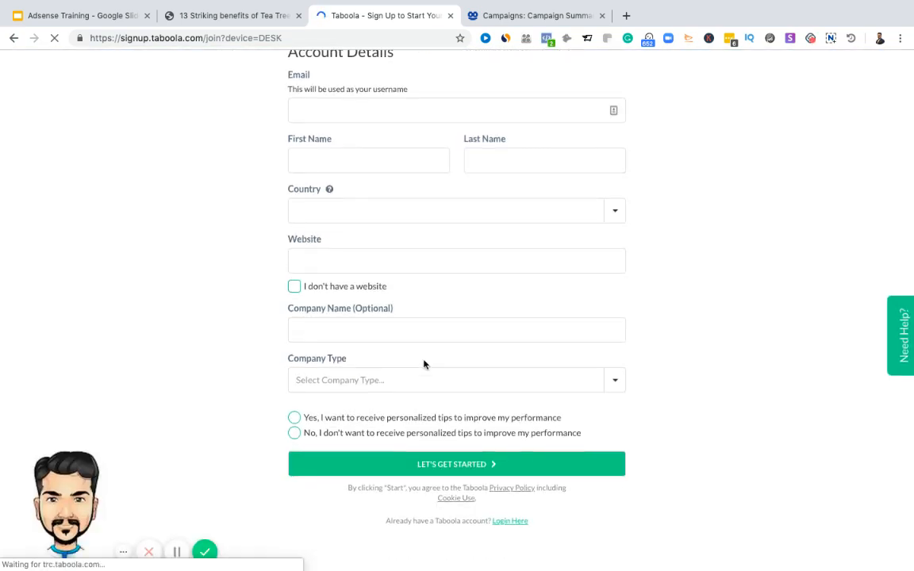
scroll(424, 364, "up", 6)
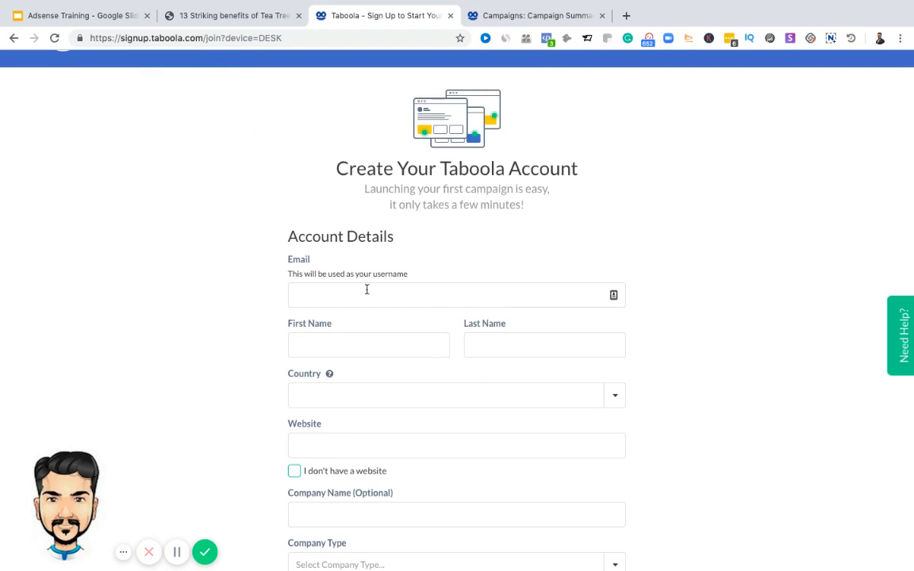
scroll(367, 290, "down", 3)
scroll(367, 290, "up", 4)
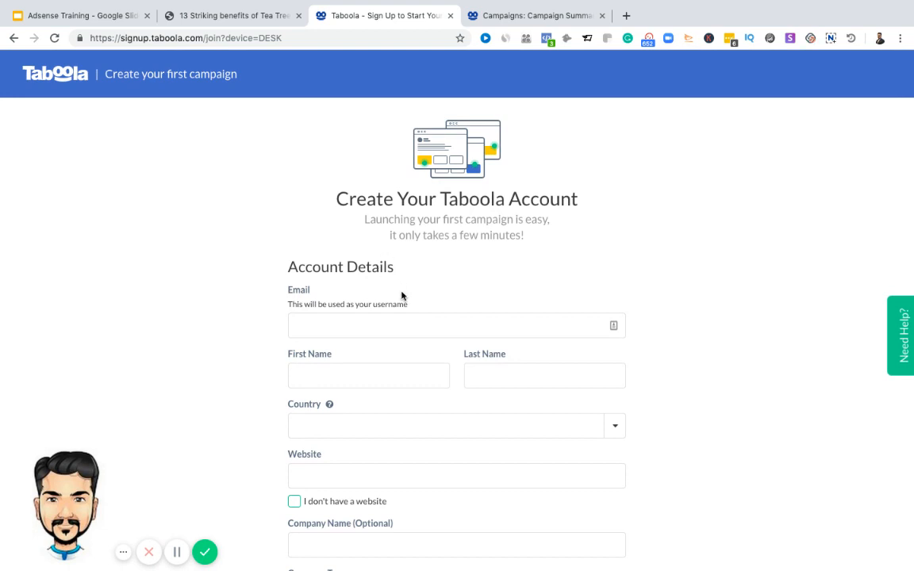
scroll(371, 359, "down", 5)
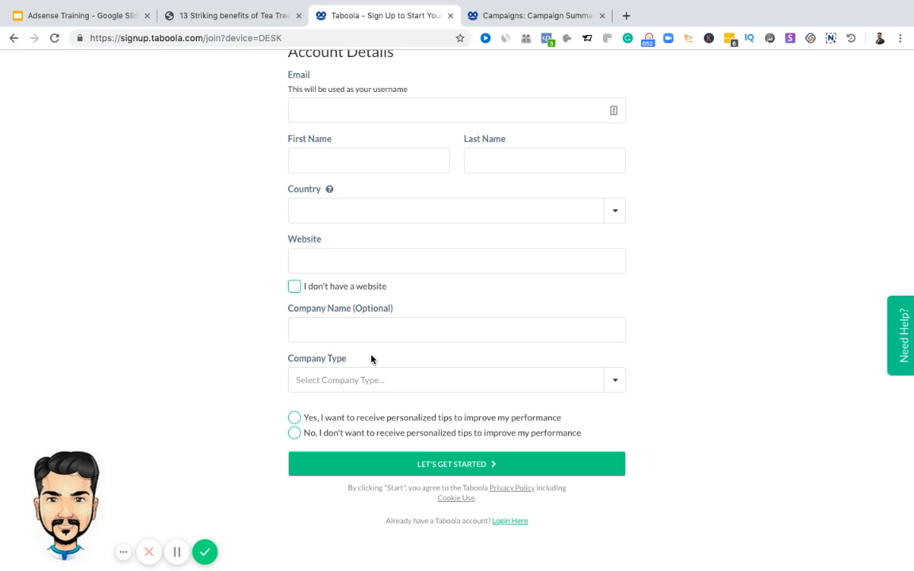
scroll(371, 358, "up", 5)
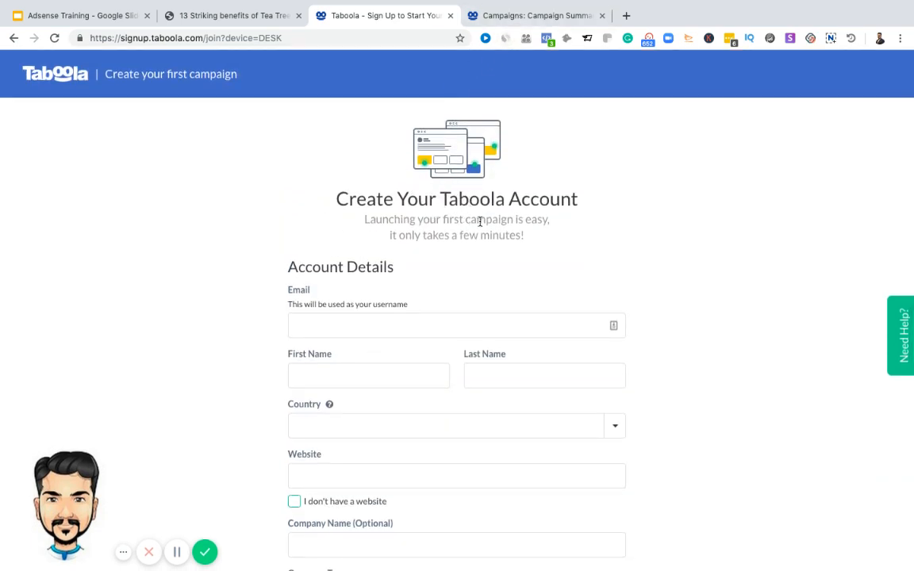
Step: Switch to the already open Taboola Backstage account and examine the Campaign Summary chart and daily results table
left_click(539, 18)
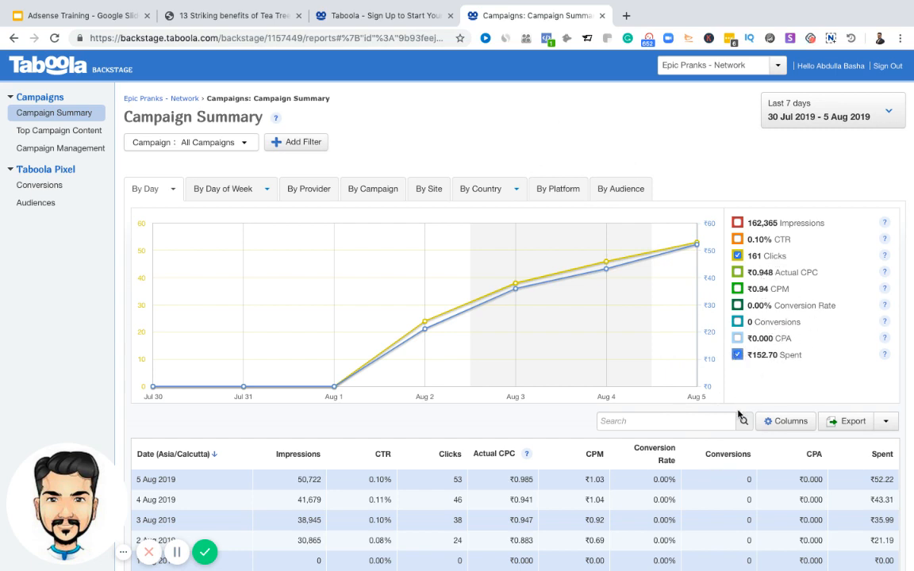
scroll(737, 414, "down", 3)
scroll(738, 414, "up", 3)
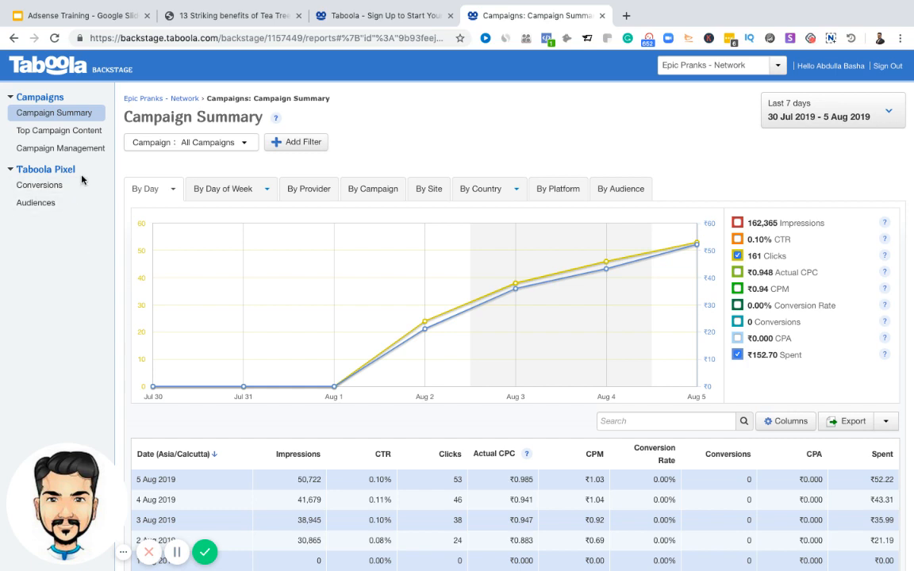
Step: Switch to the Wellness 99 article "13 Striking benefits of Tea Tree Oil" and select its web address
left_click(223, 16)
left_click(251, 38)
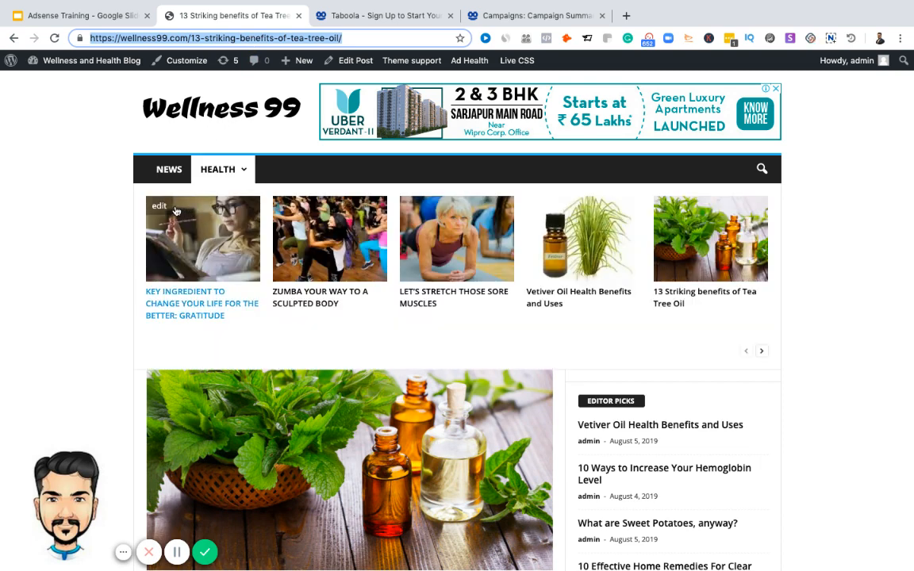
mouse_move(228, 175)
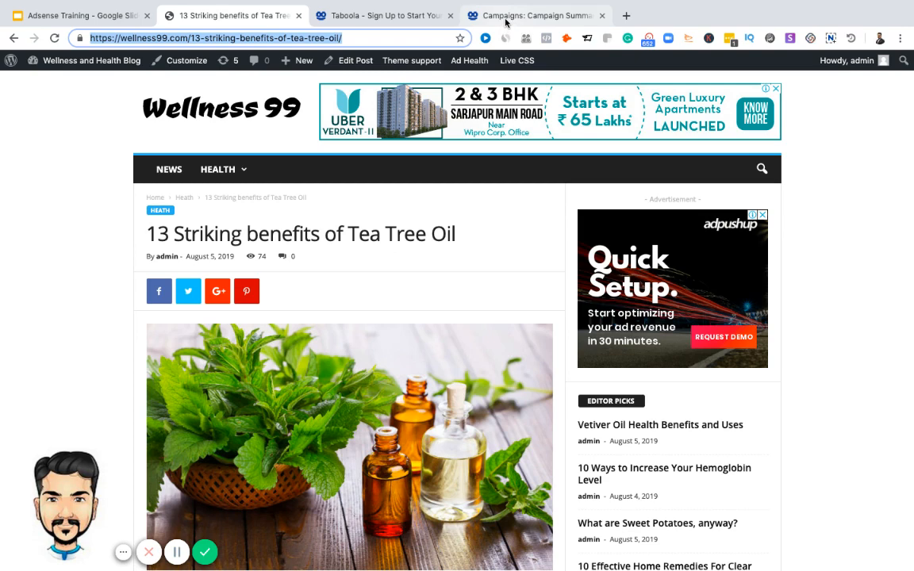
Step: Return to Taboola Backstage, start a new campaign from Campaign Management, and name it "Tea Tree Oil"
left_click(505, 18)
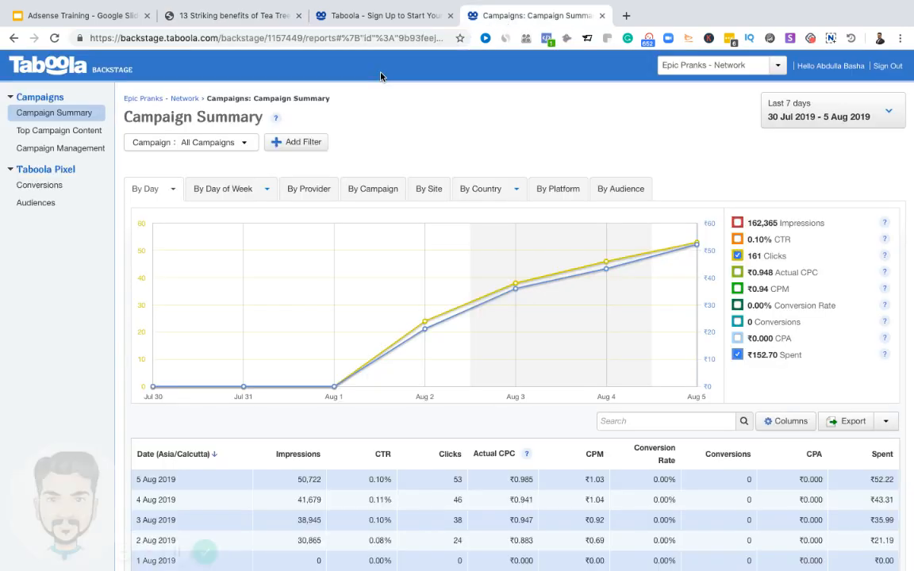
left_click(99, 150)
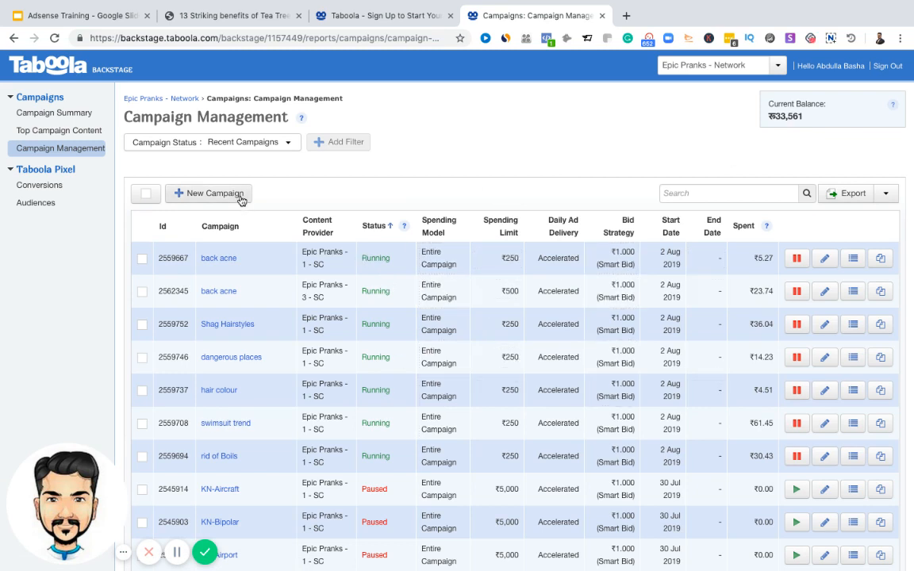
left_click(214, 189)
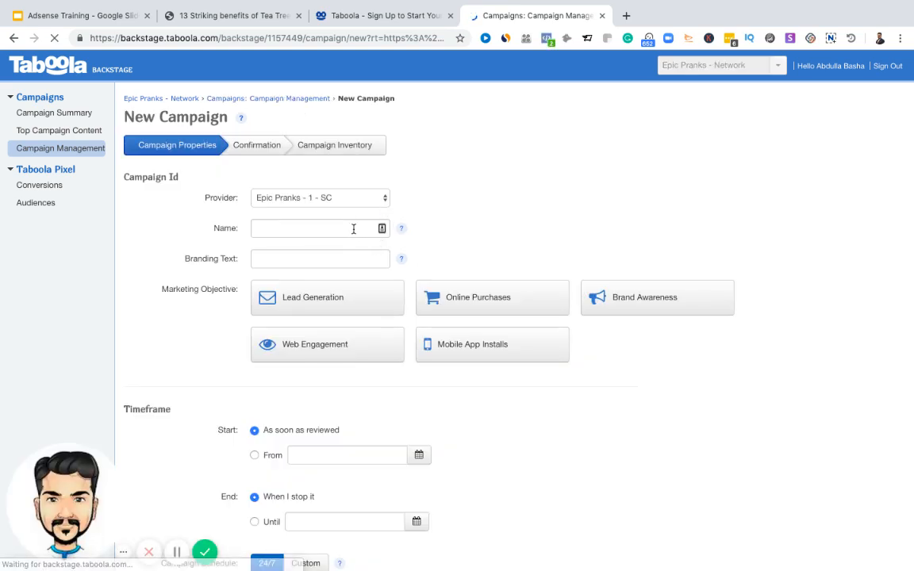
left_click(354, 228)
type("Tea Tree Oil")
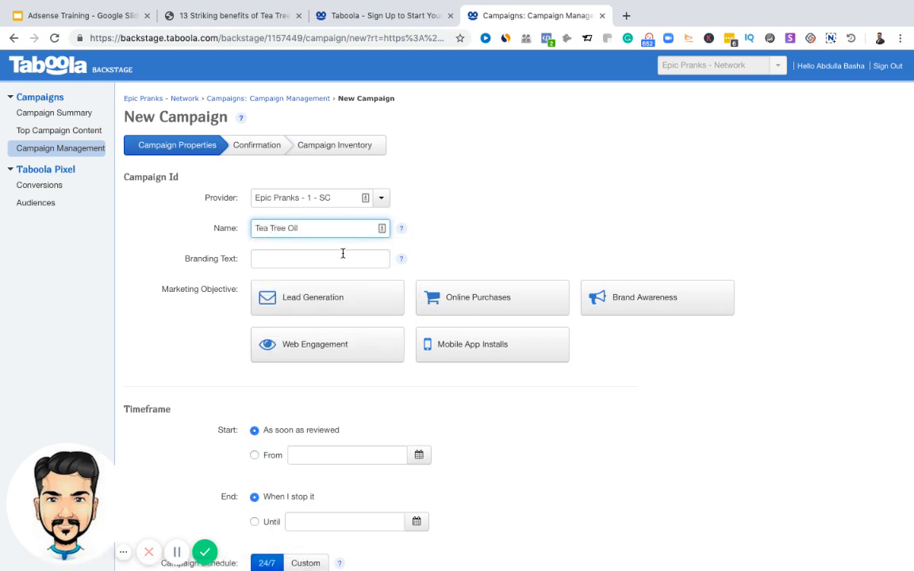
Step: Set the campaign's branding text to "Welsness 99" and choose Web Engagement as the marketing objective
left_click(342, 255)
type("Welness 99")
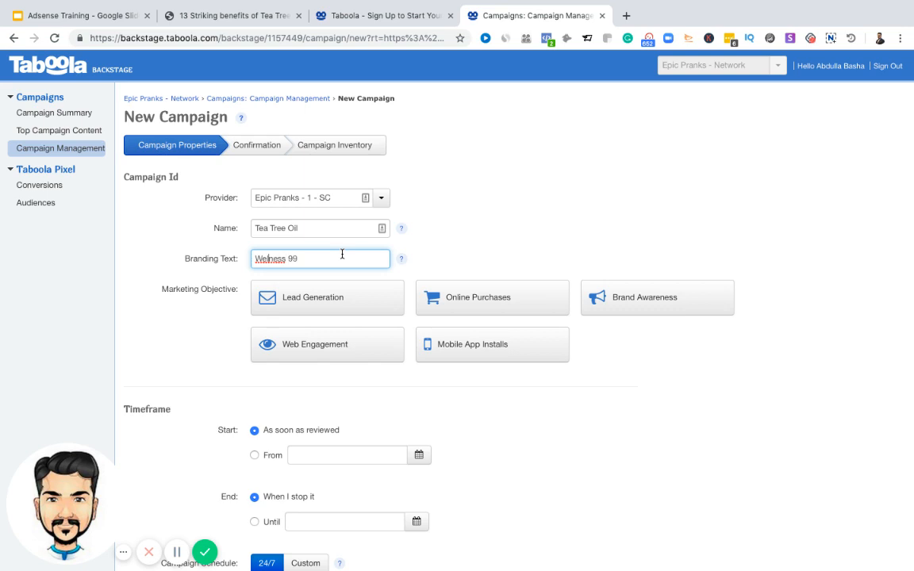
type("l")
left_click(360, 359)
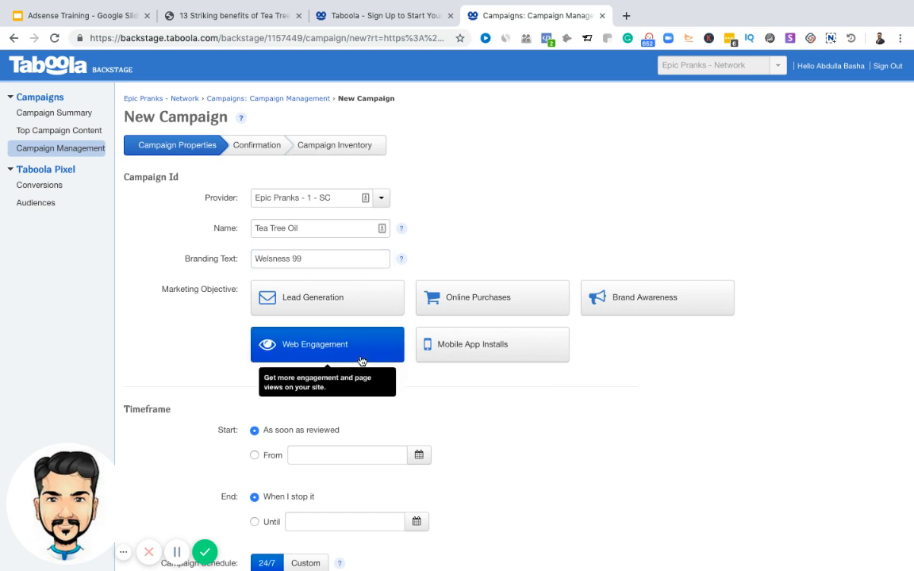
Step: Add United States as a target country in the campaign's location targeting
scroll(474, 441, "down", 2)
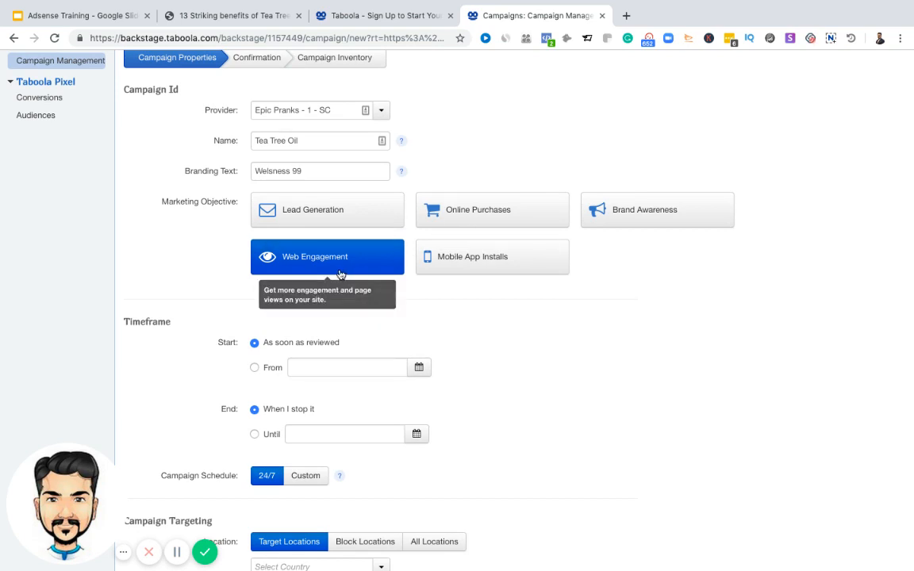
scroll(391, 322, "down", 1)
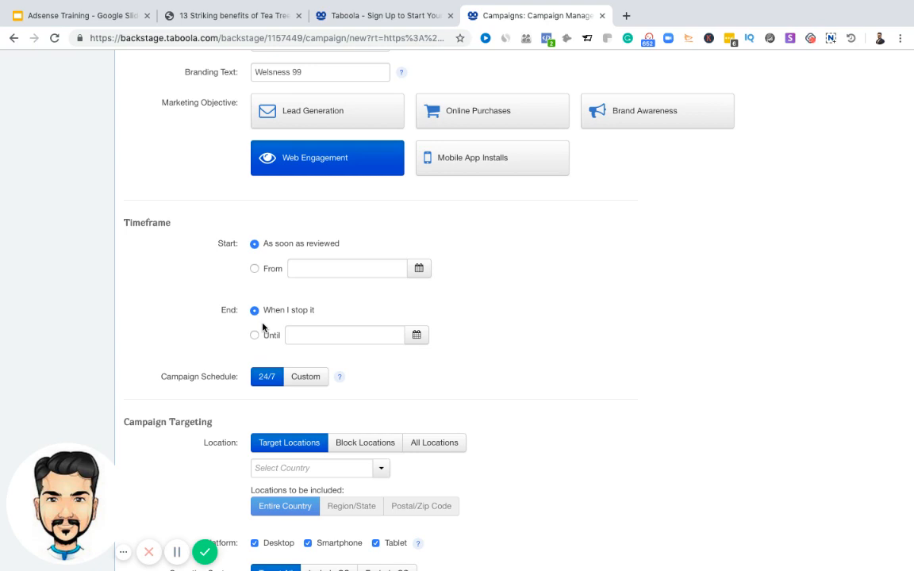
scroll(263, 326, "down", 2)
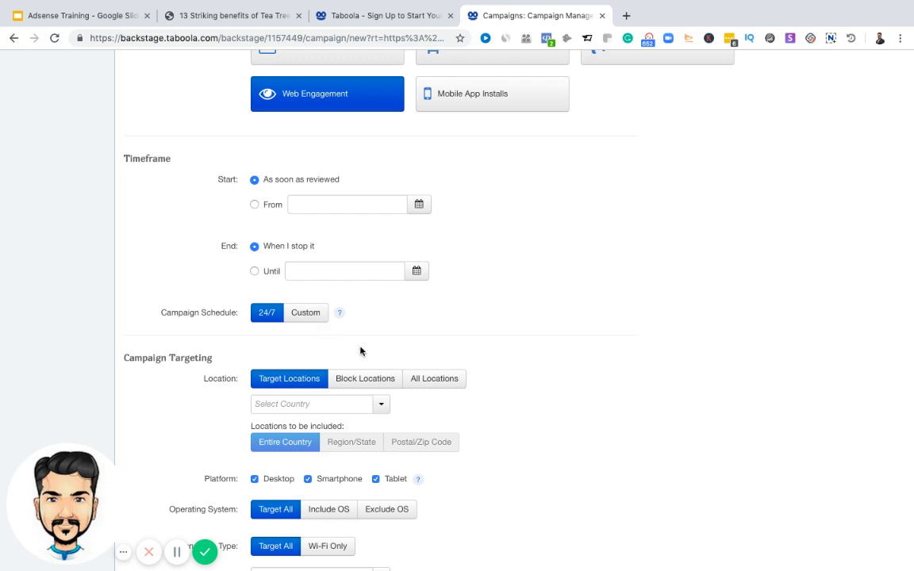
scroll(360, 351, "down", 2)
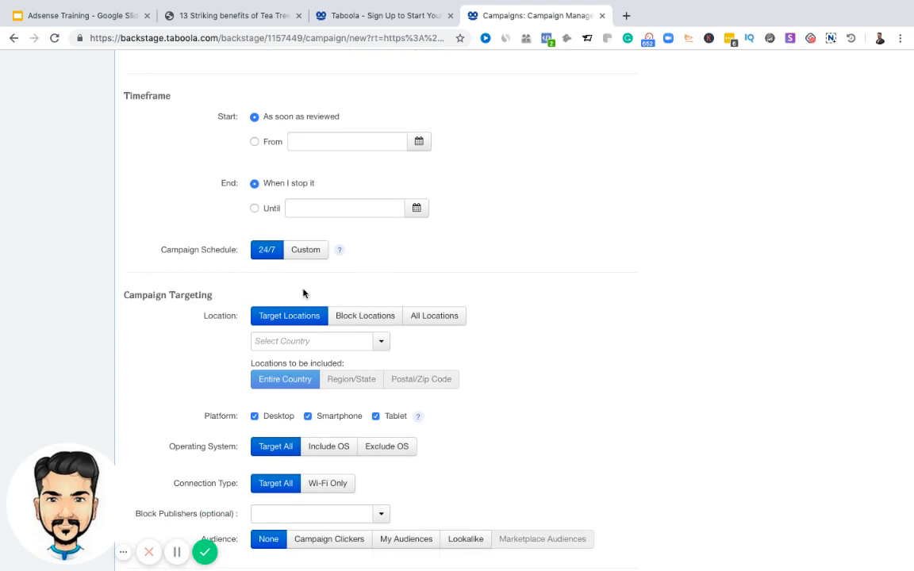
scroll(214, 309, "down", 1)
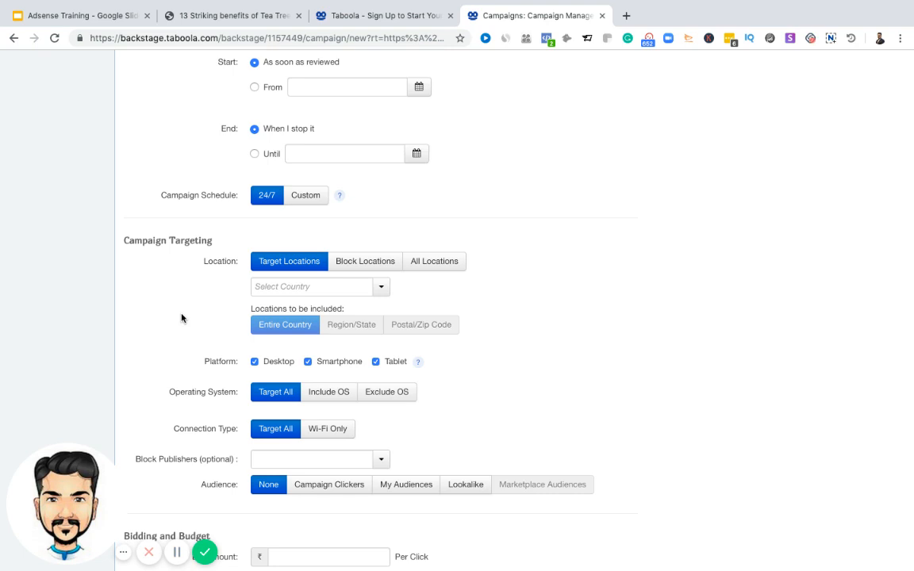
left_click(275, 284)
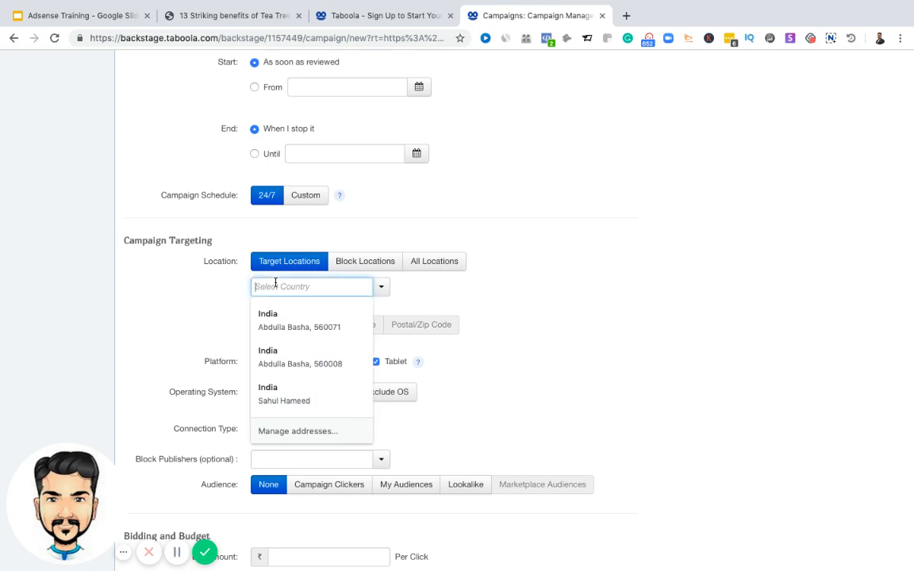
type("united")
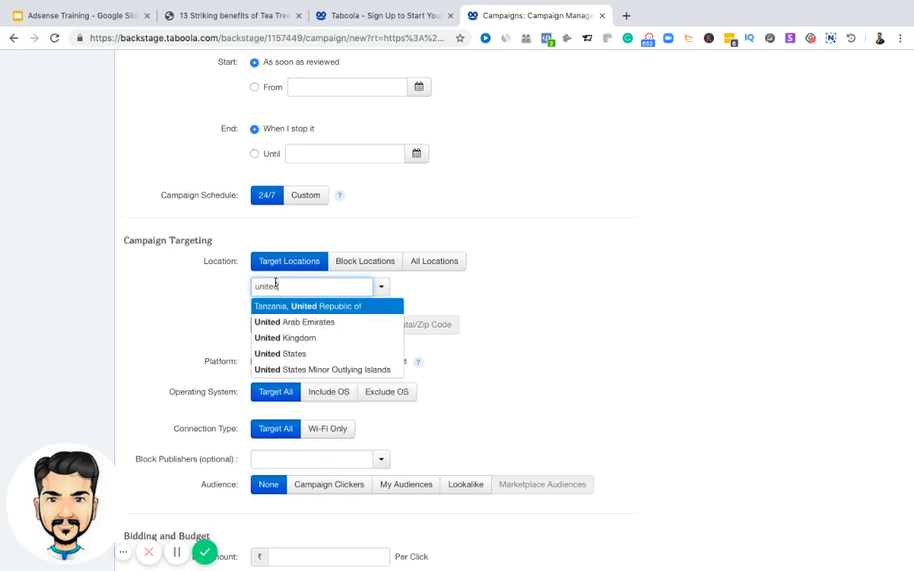
key("Down")
key("Down")
key("Down")
key("Return")
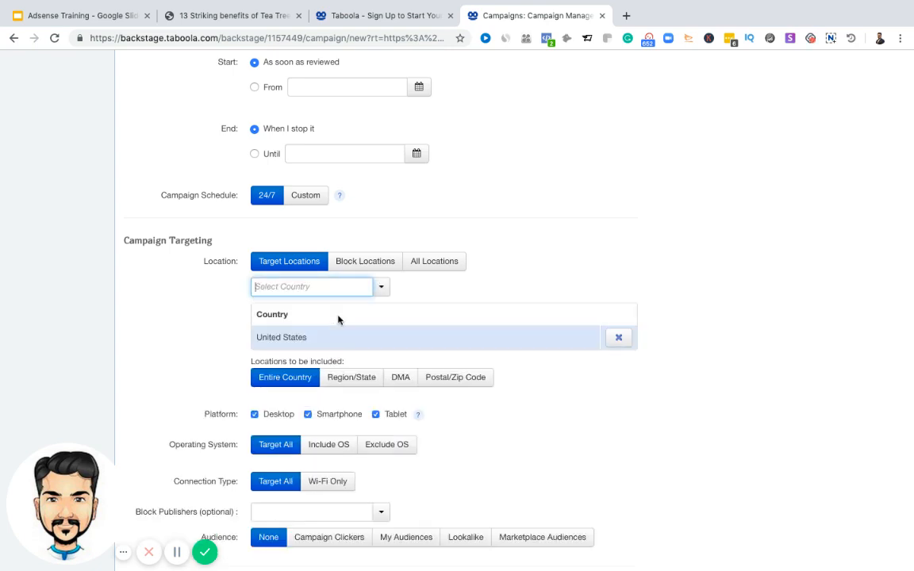
Step: Add United Kingdom, Canada and Australia to the campaign's target locations
type("united")
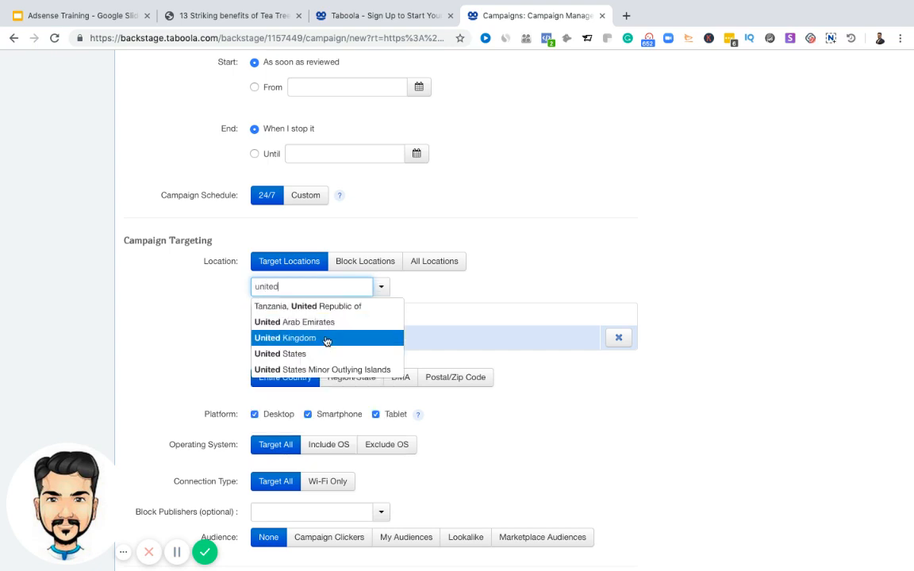
key("Return")
type("can")
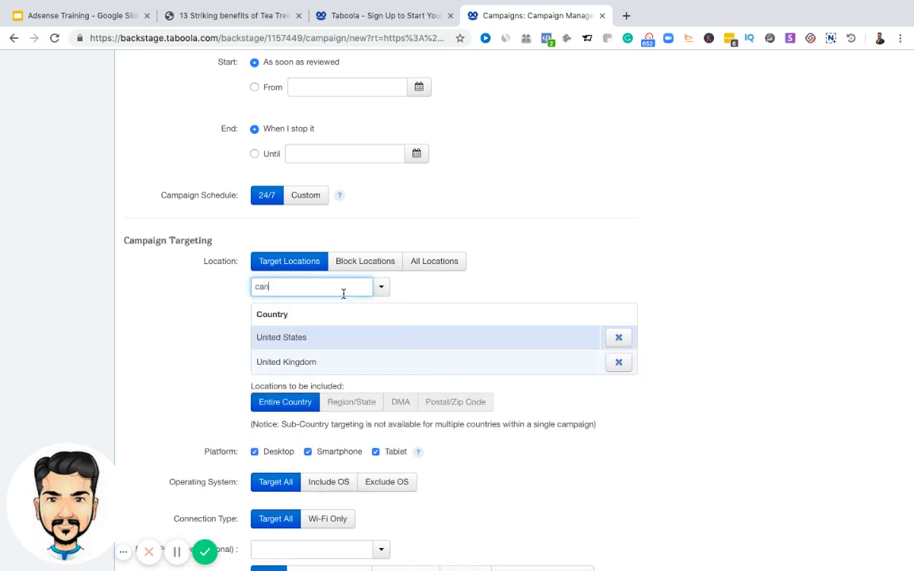
type("ada")
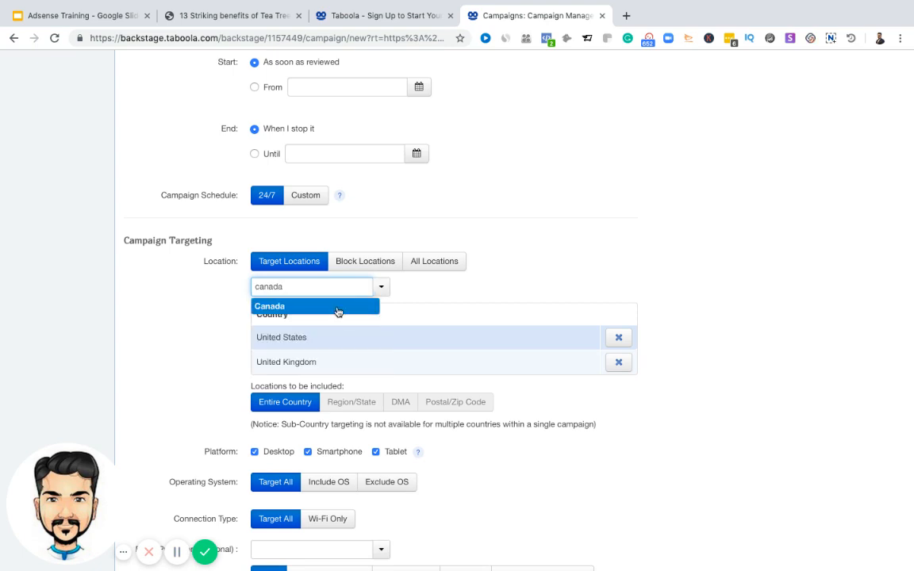
key("Return")
type("austr")
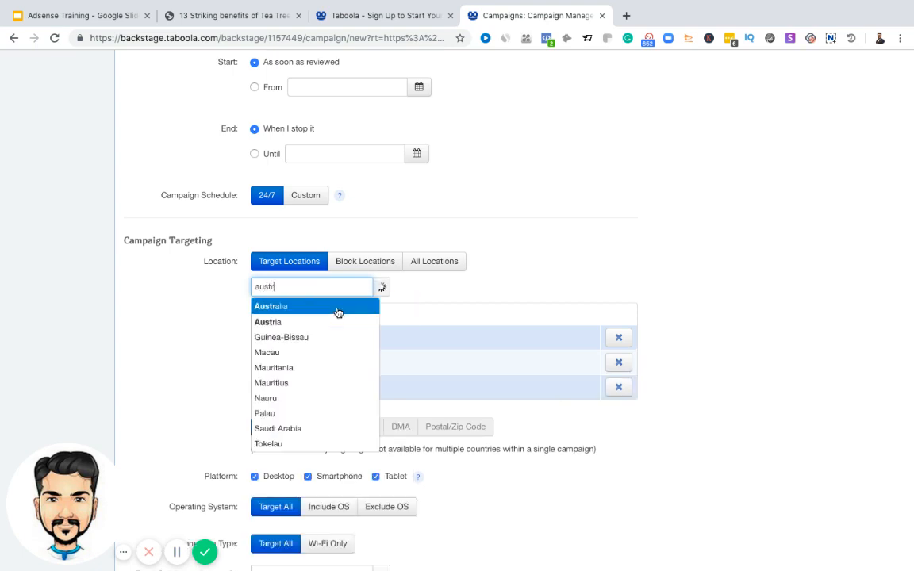
left_click(320, 310)
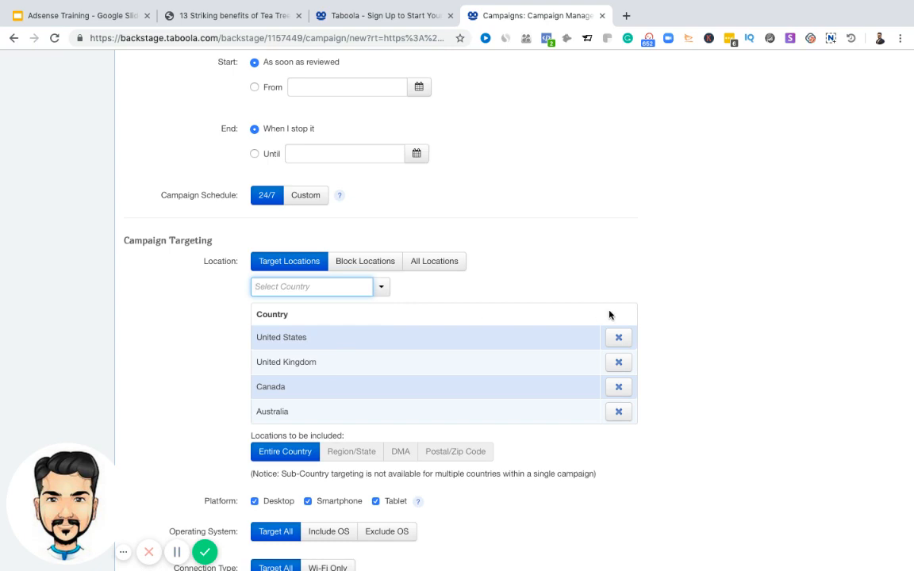
Step: Set the campaign's bid amount to ₹0.01 per click
scroll(666, 345, "down", 2)
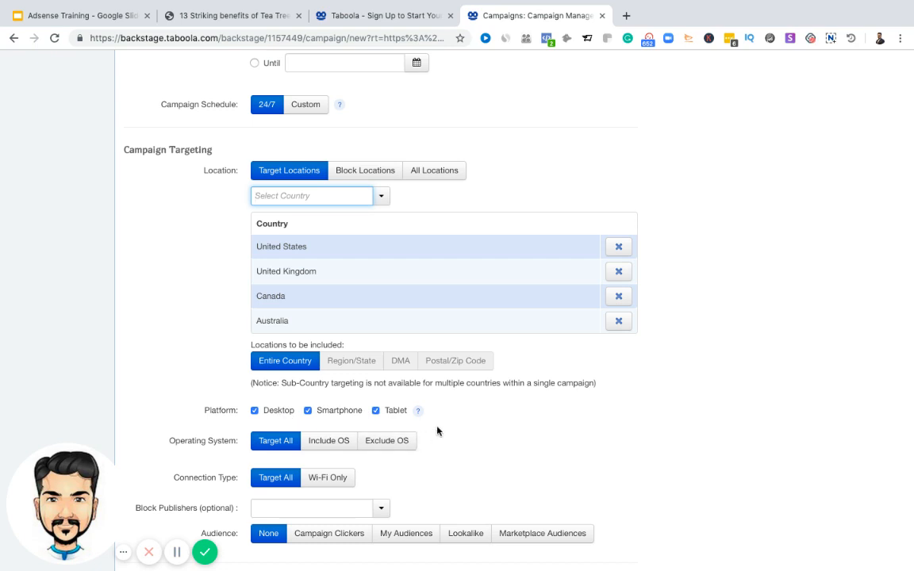
scroll(436, 431, "down", 3)
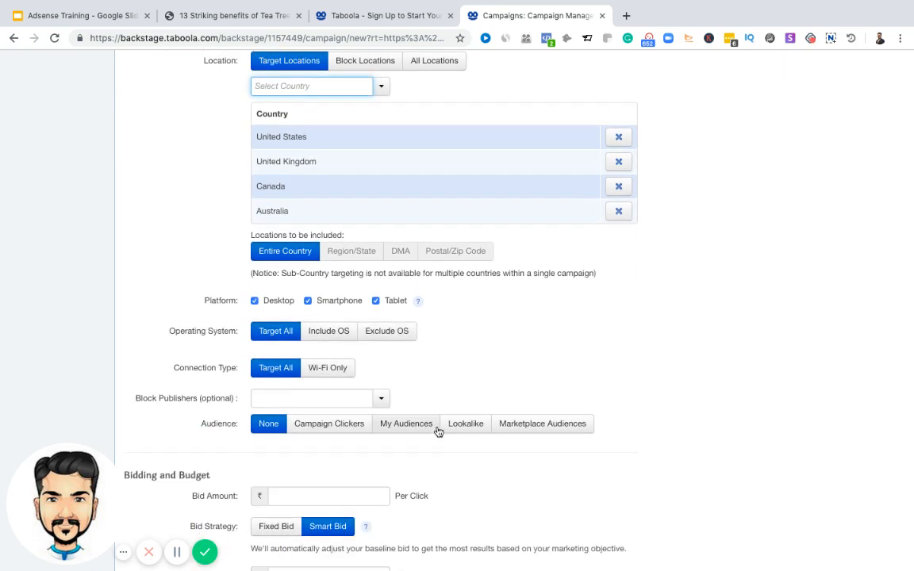
scroll(437, 430, "down", 1)
scroll(401, 393, "down", 3)
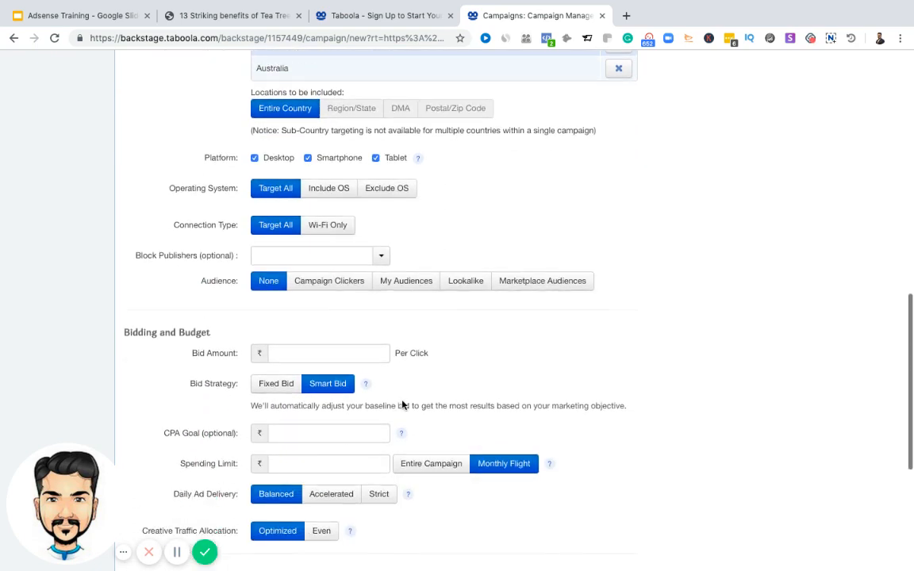
left_click(283, 355)
type("1")
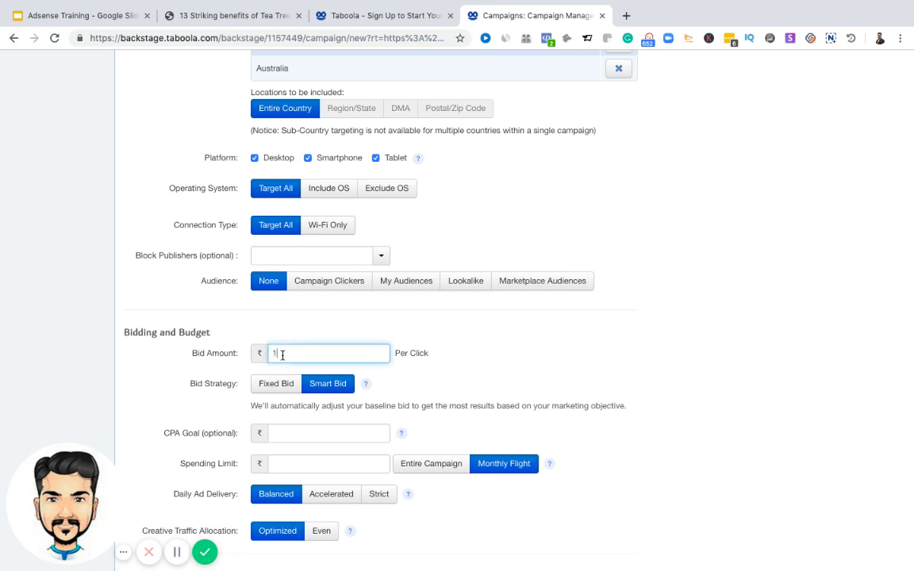
key("BackSpace")
type("0.01")
left_click(433, 374)
Step: Set the campaign's bid amount to ₹1 per click with Smart Bid as the bid strategy
left_click(349, 353)
key("BackSpace")
key("BackSpace")
key("BackSpace")
key("BackSpace")
type("1")
scroll(432, 376, "down", 2)
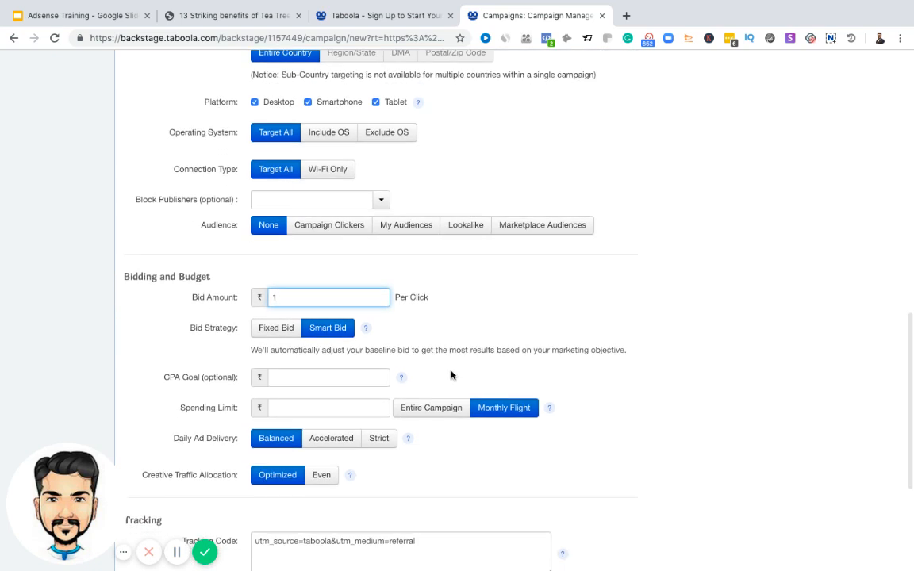
left_click(330, 338)
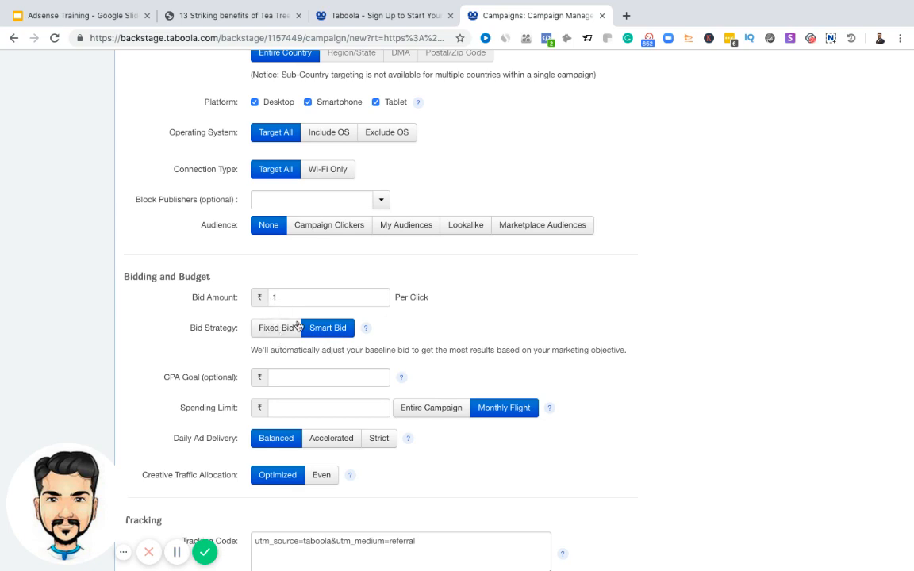
Step: Set the spending limit to ₹5000 for the entire campaign and choose Accelerated daily ad delivery
scroll(328, 345, "down", 2)
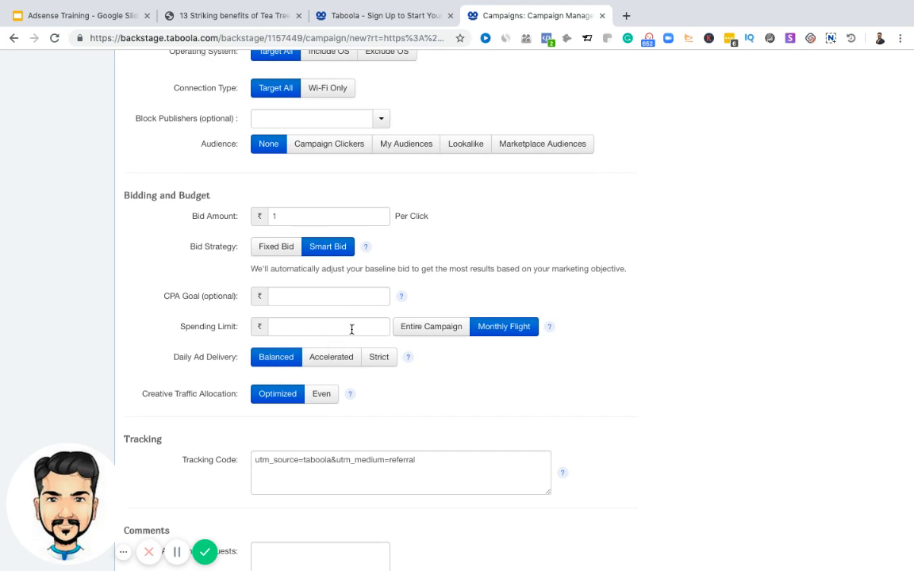
left_click(351, 329)
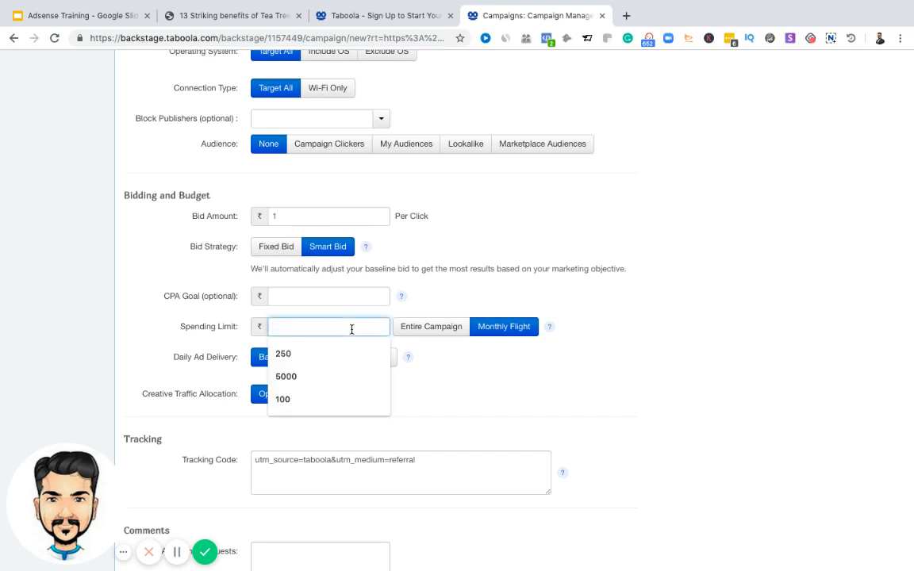
left_click(340, 373)
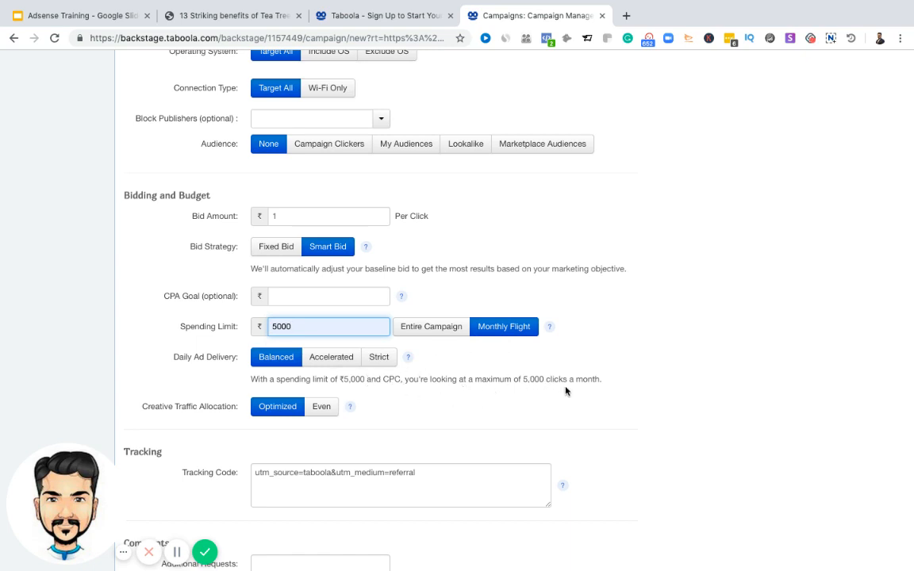
left_click(440, 339)
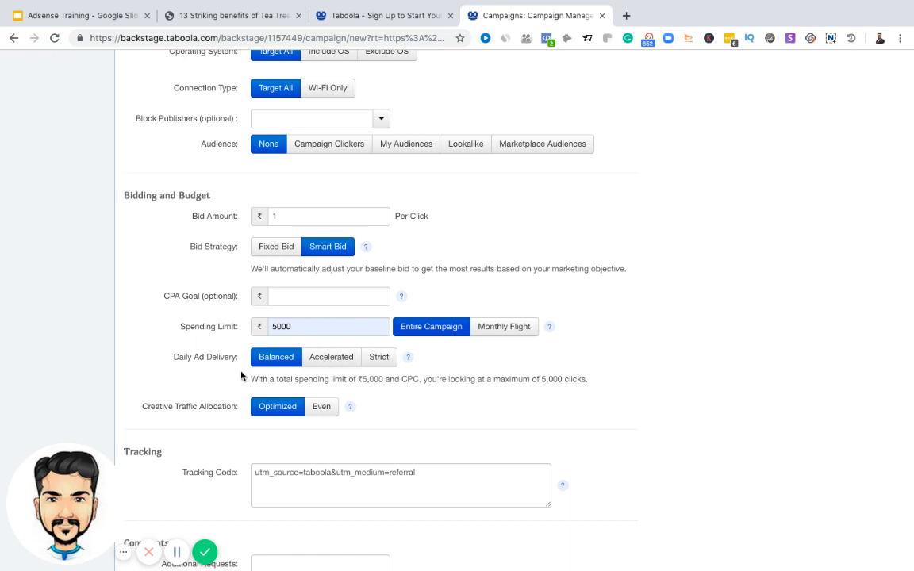
left_click(330, 364)
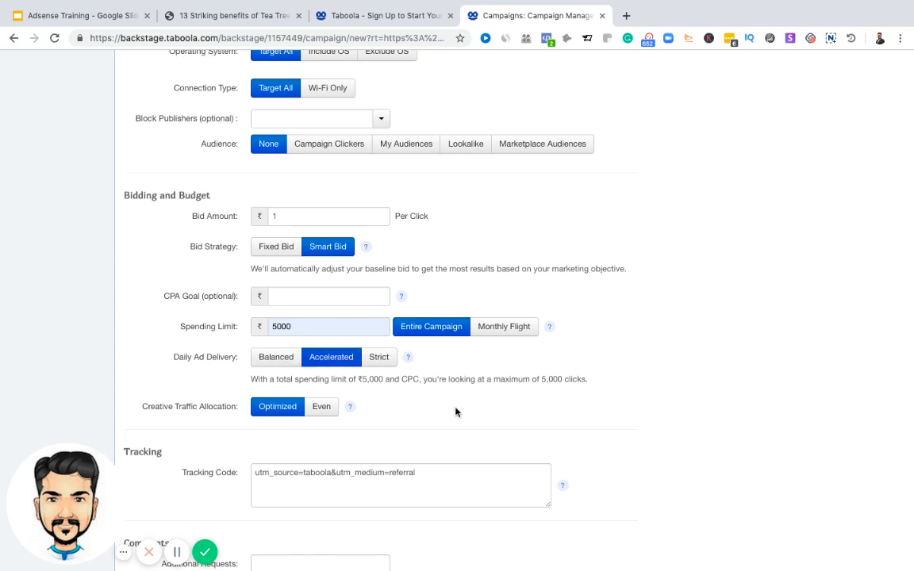
Step: Continue to the campaign confirmation with the default tracking code and review the entered details
scroll(455, 411, "down", 5)
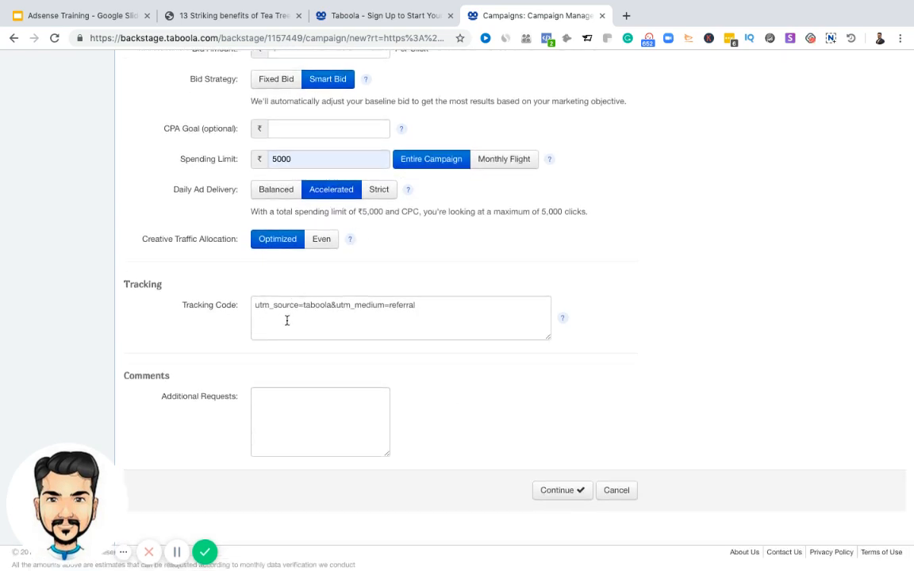
left_click(397, 321)
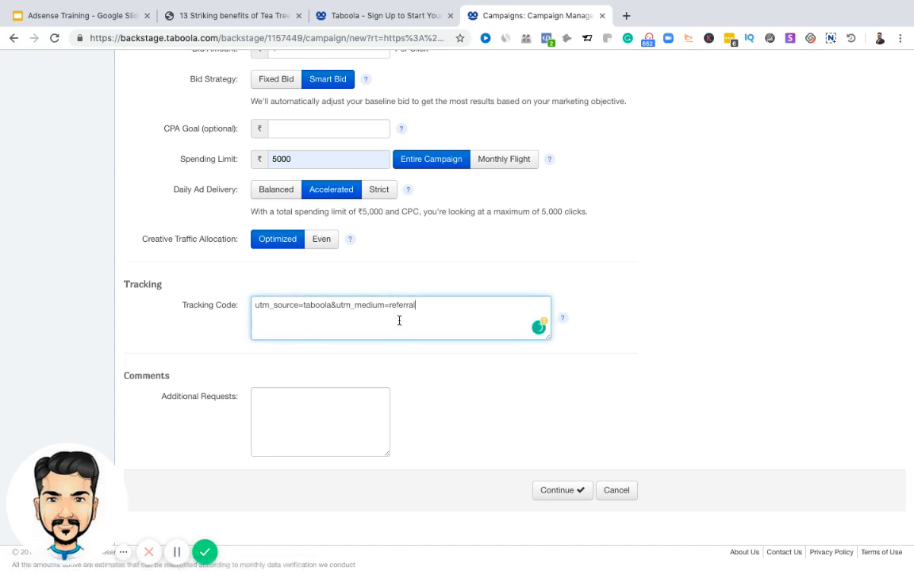
left_click(565, 495)
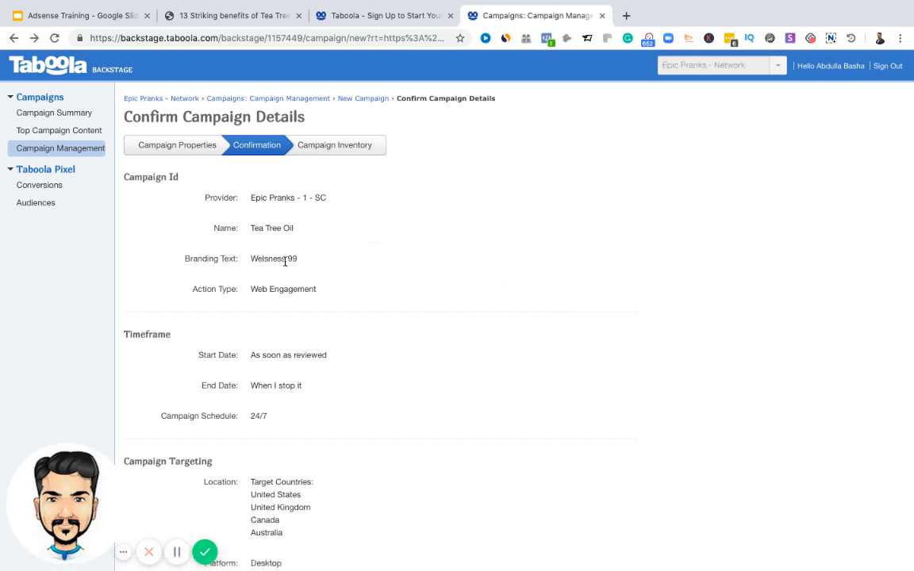
scroll(312, 281, "down", 3)
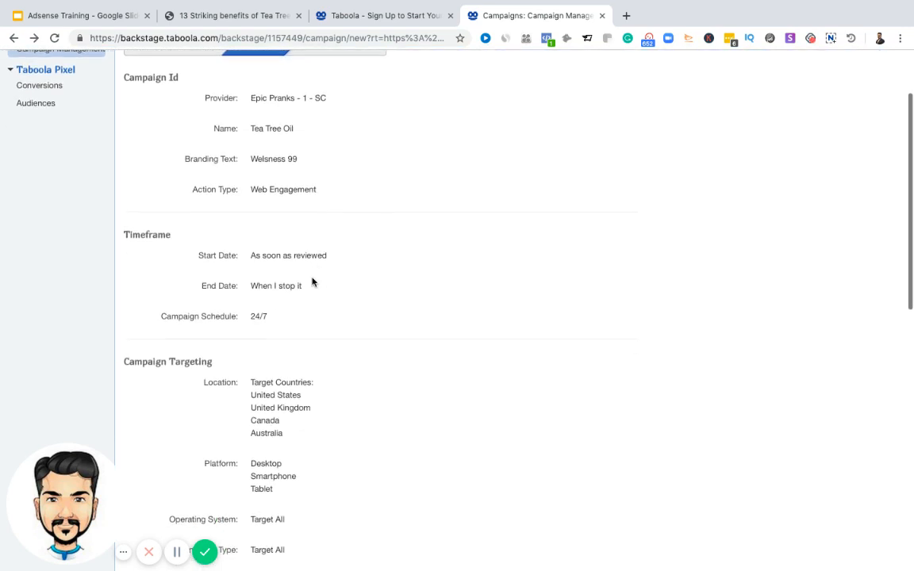
scroll(312, 282, "down", 6)
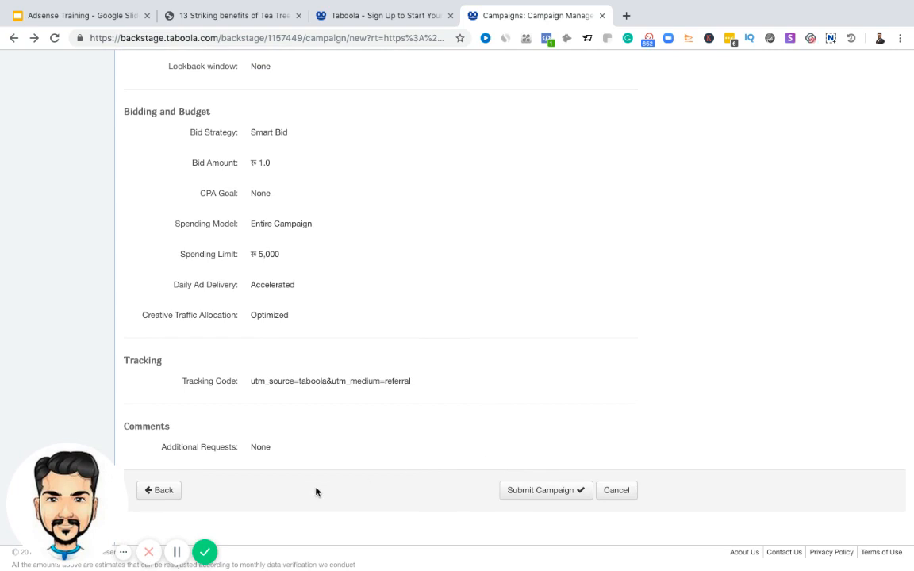
Step: Go back to the campaign properties, correct the branding text to "Wellness 99", and reselect Web Engagement before continuing to confirmation
left_click(164, 492)
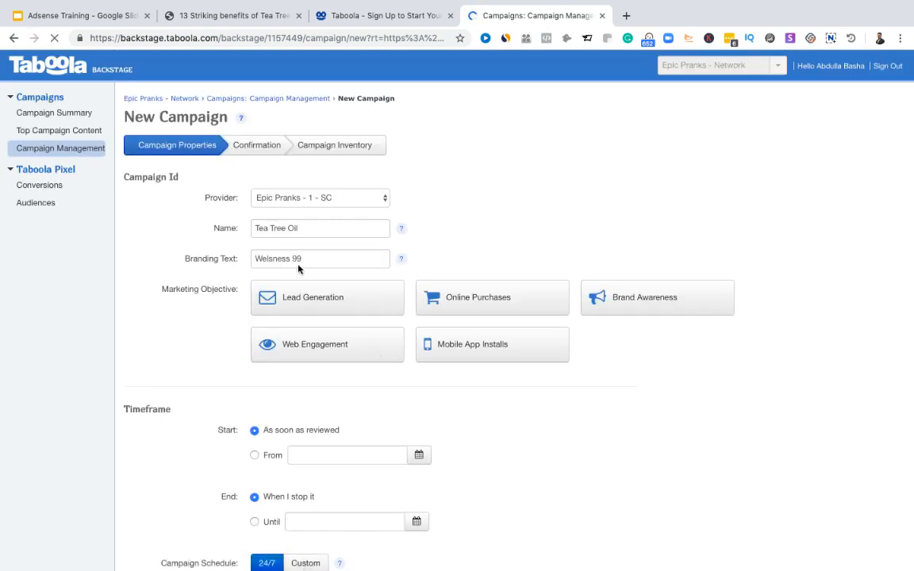
left_click(272, 260)
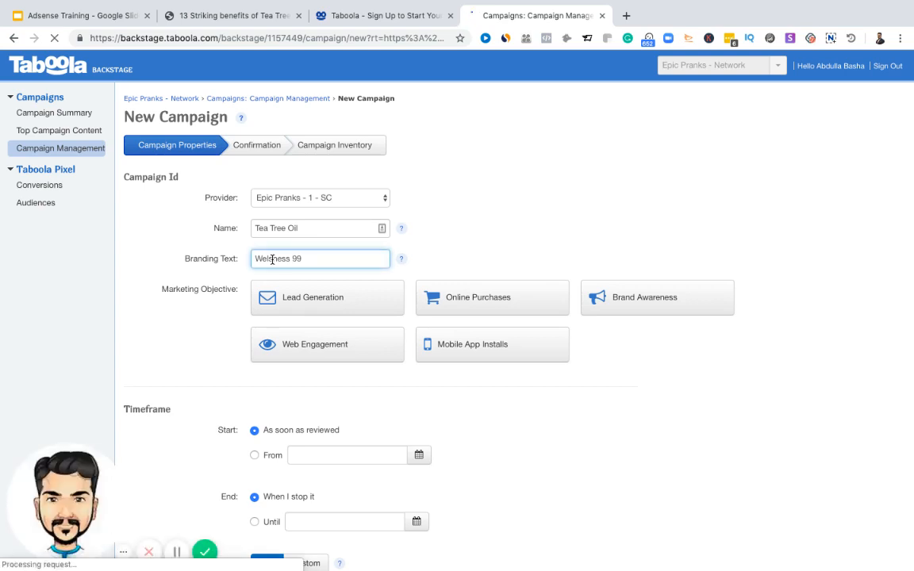
left_click(317, 345)
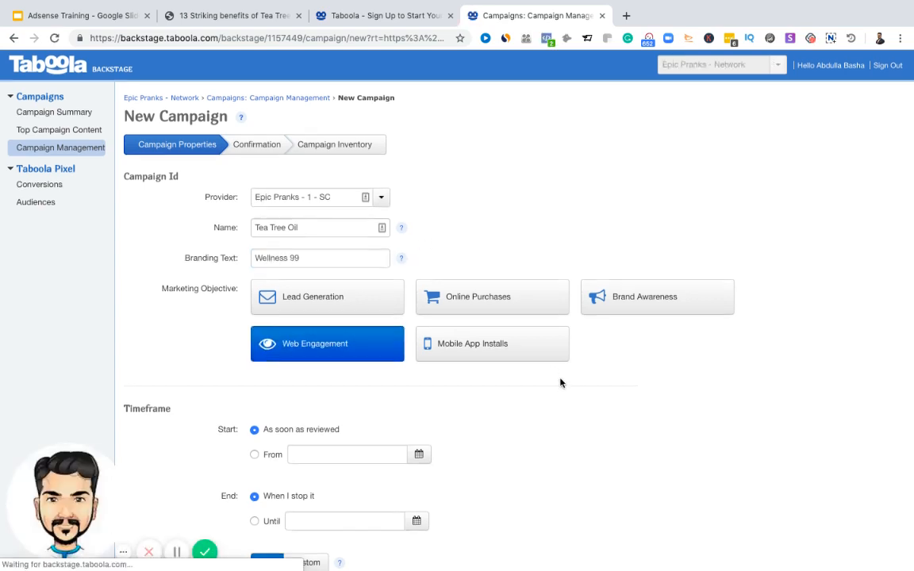
scroll(560, 383, "down", 15)
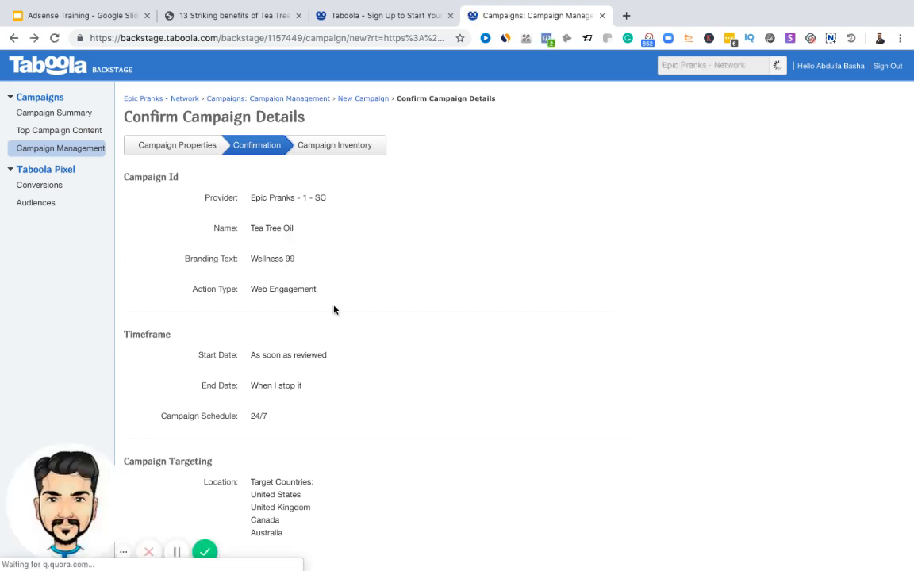
Step: Review the targeting, bidding and tracking details on the confirmation page and submit the campaign
scroll(334, 309, "down", 2)
scroll(334, 309, "down", 3)
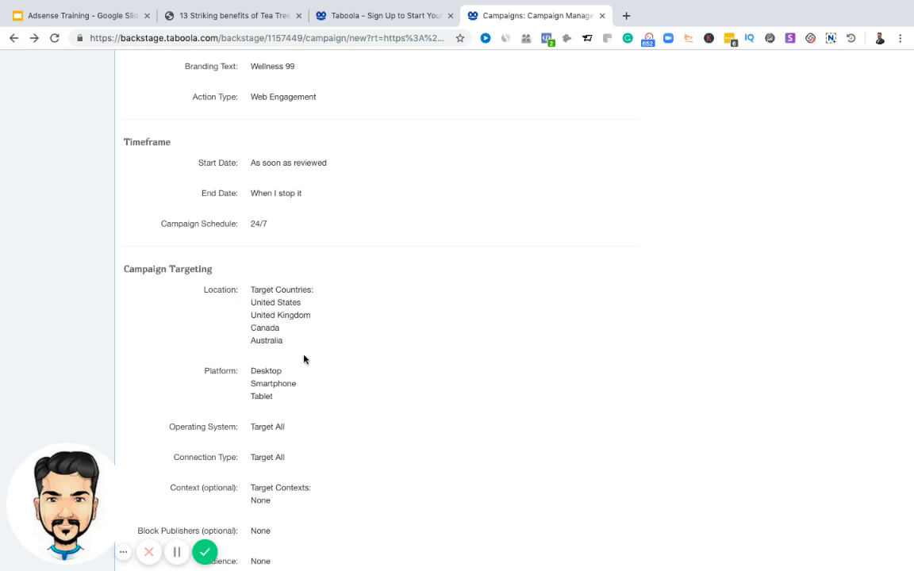
scroll(307, 360, "down", 4)
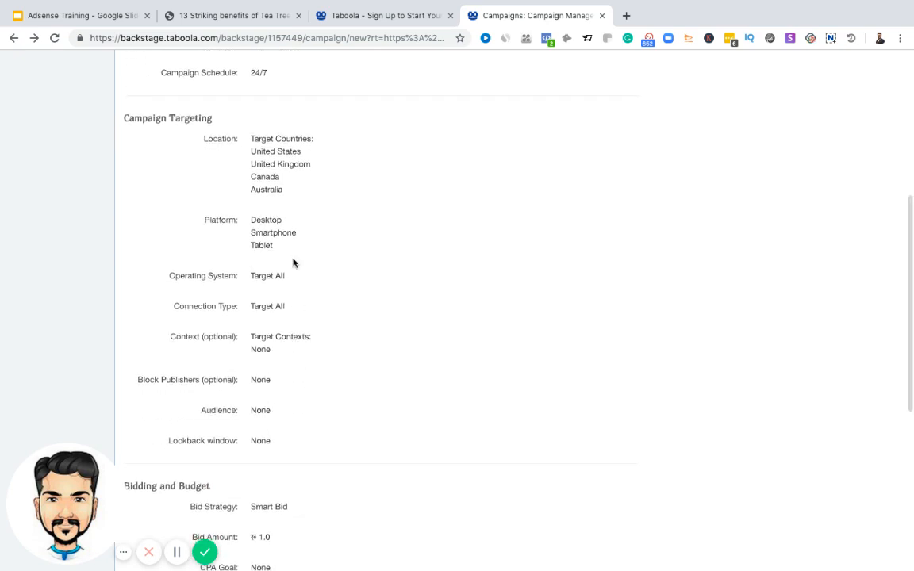
scroll(352, 327, "down", 8)
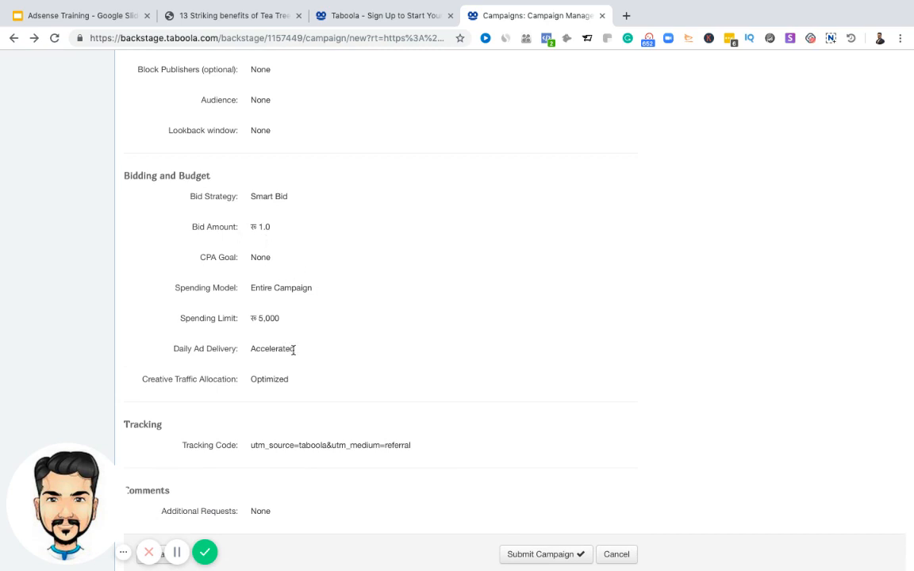
scroll(444, 445, "down", 2)
left_click(538, 502)
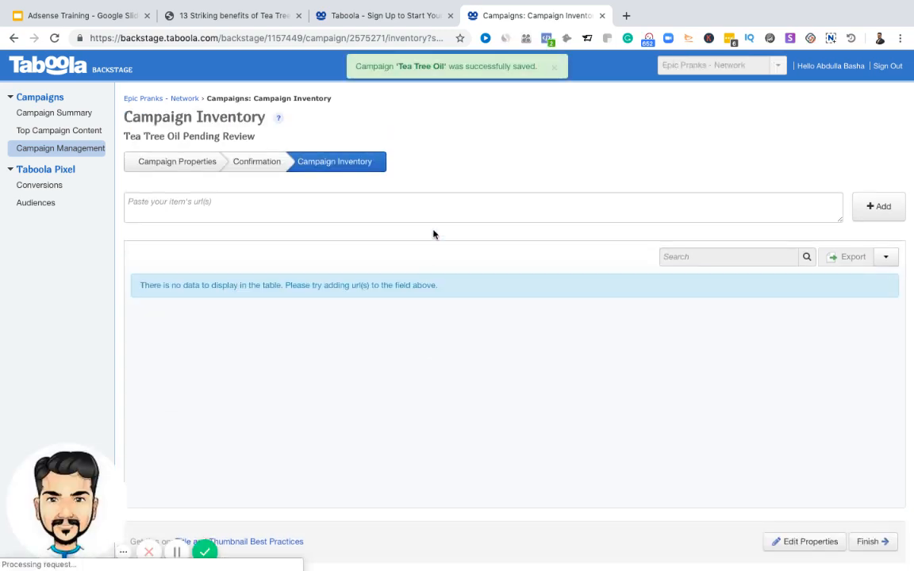
left_click(439, 207)
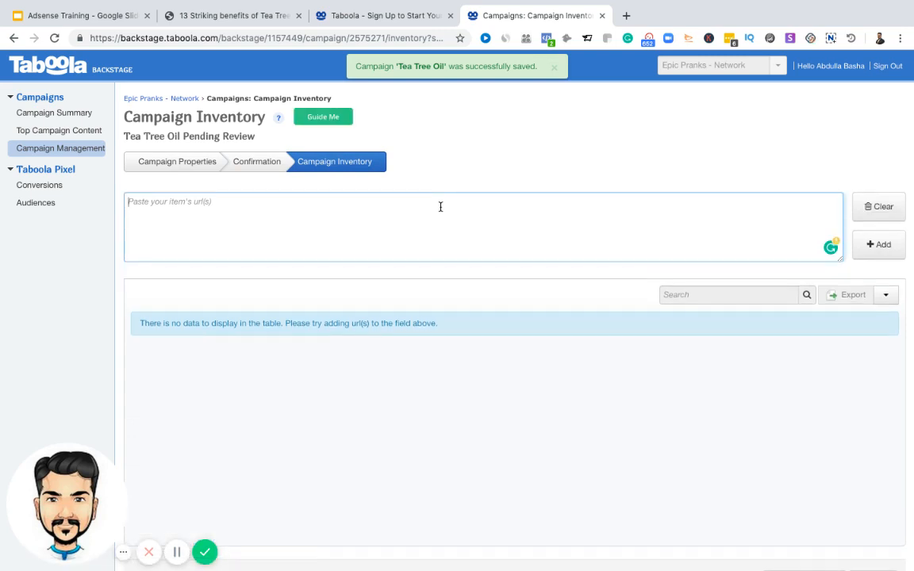
type("https://wellness99.com/13-striking-benefits-of-tea-tree-oil/")
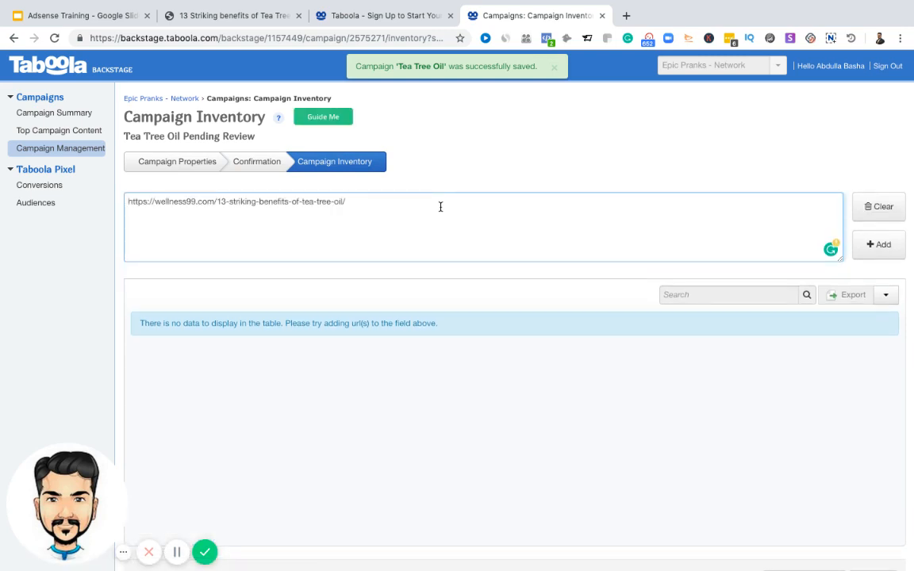
left_click(878, 244)
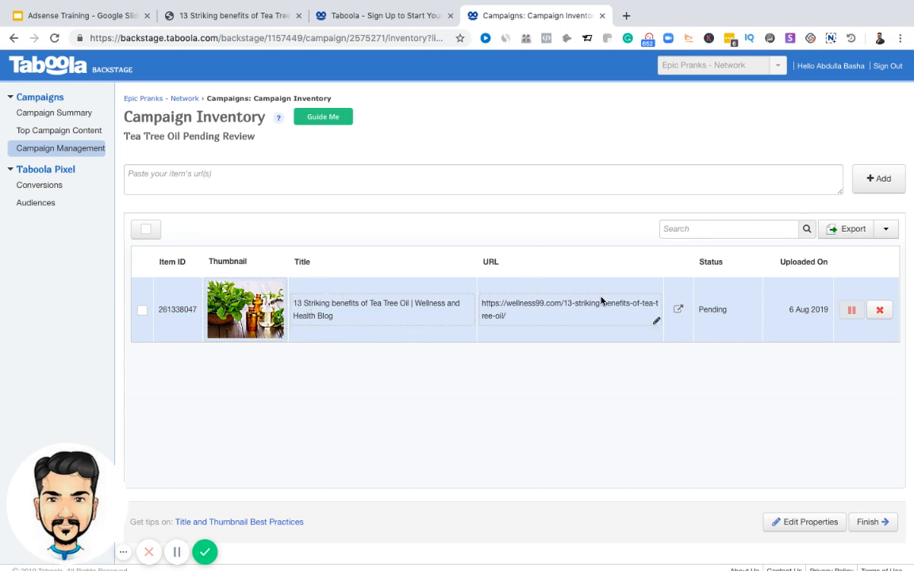
Step: Shorten the inventory item's title to "13 Striking benefits of Tea Tree Oil"
left_click(468, 320)
left_click_drag(425, 294, 550, 298)
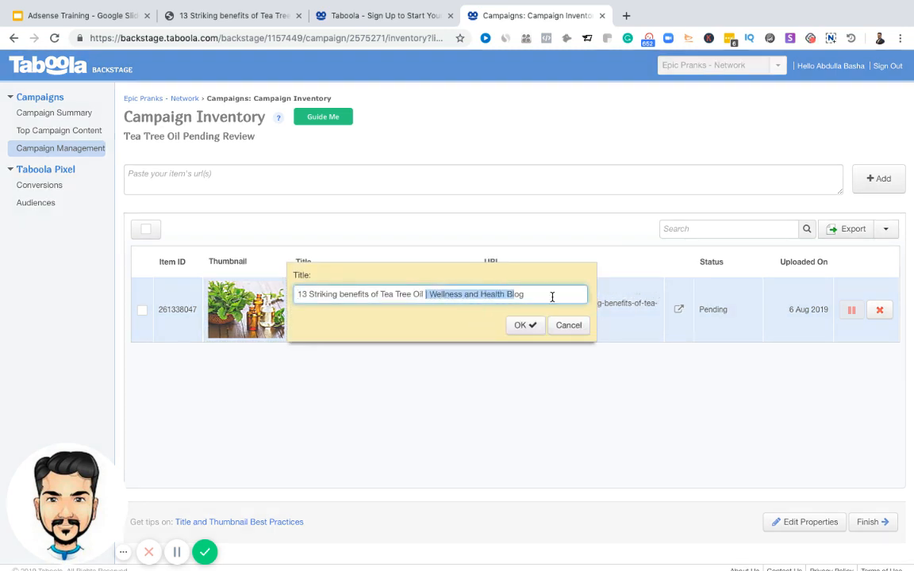
key("BackSpace")
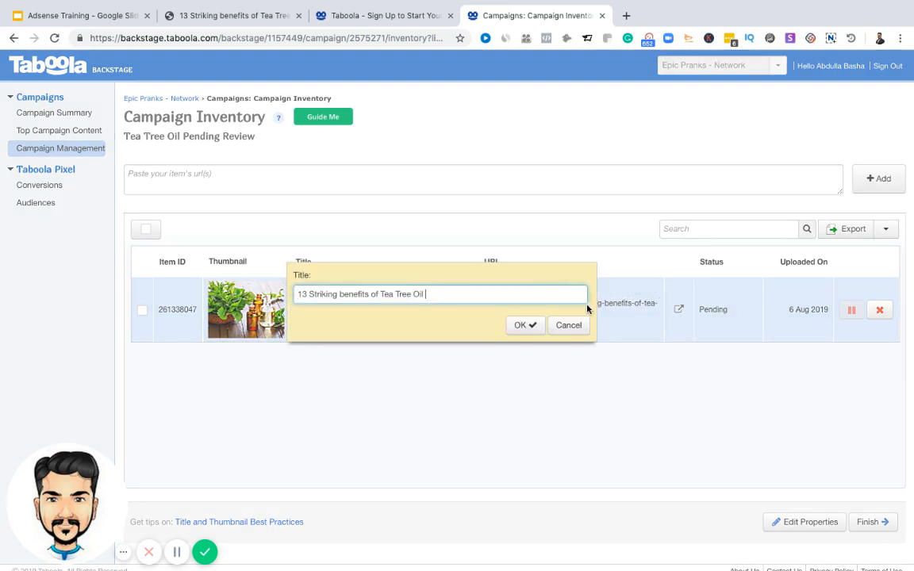
left_click(527, 326)
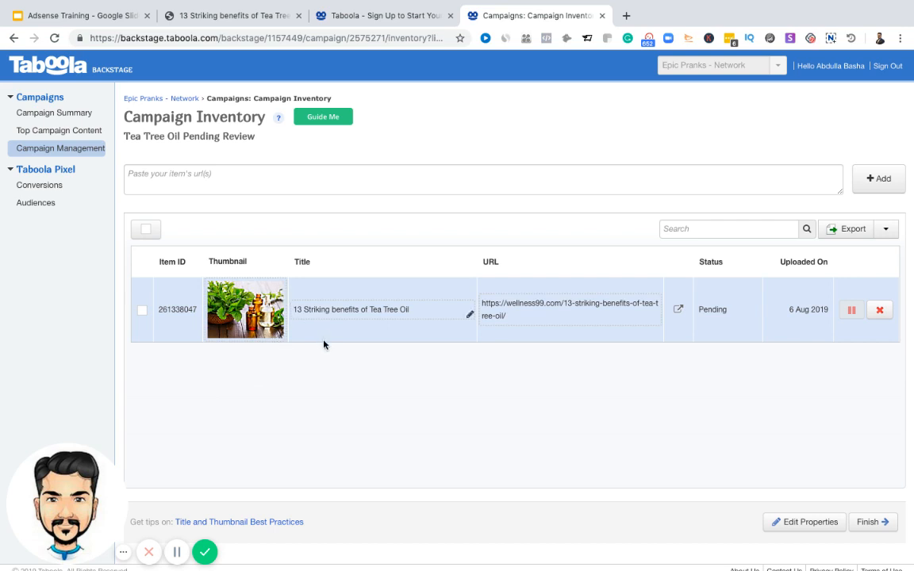
Step: Open the item's thumbnail image library and replace the suggested keywords with "tea tree oil" to search for images
left_click(281, 339)
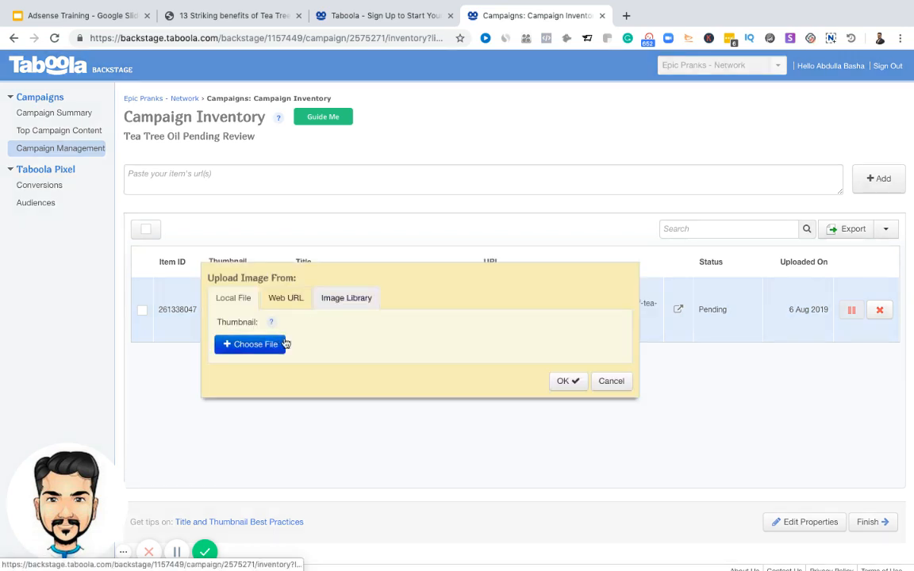
mouse_move(270, 319)
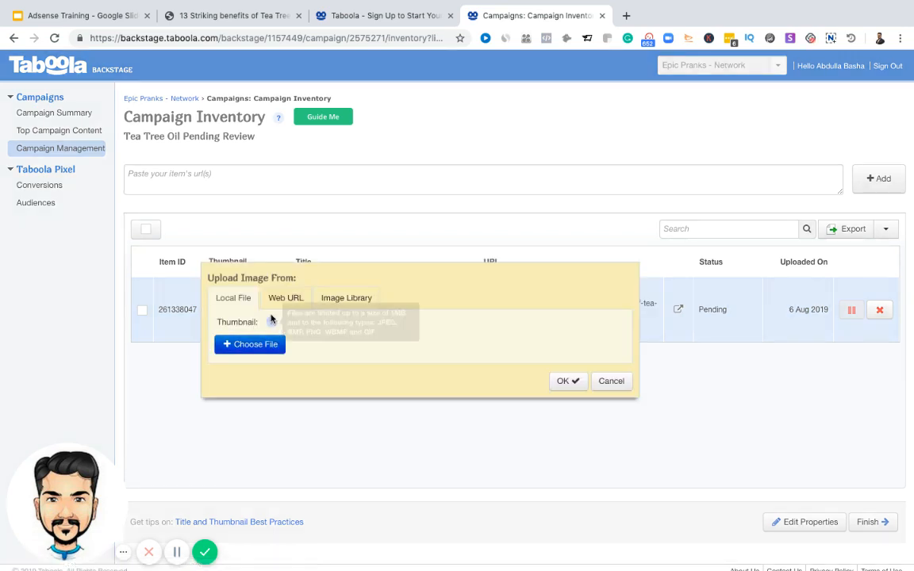
left_click(339, 306)
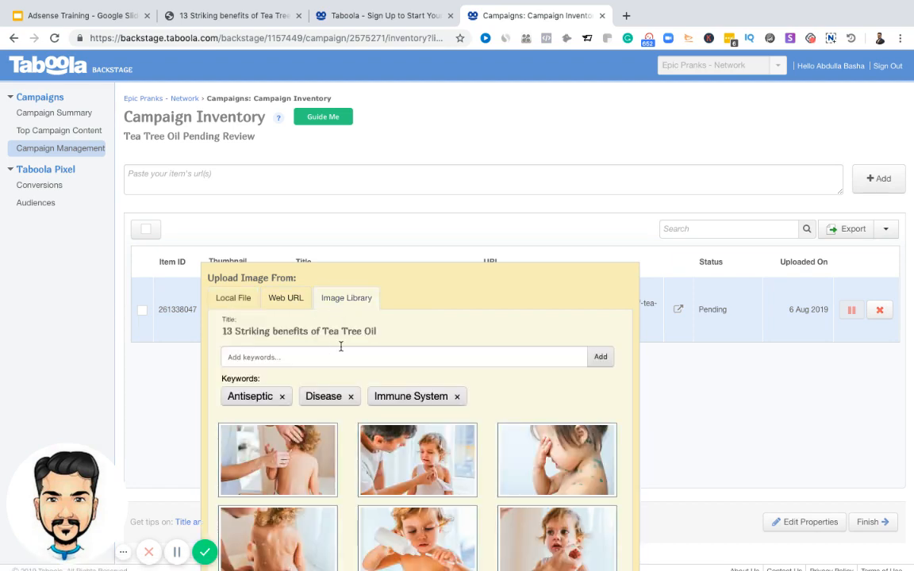
left_click(282, 396)
left_click(272, 396)
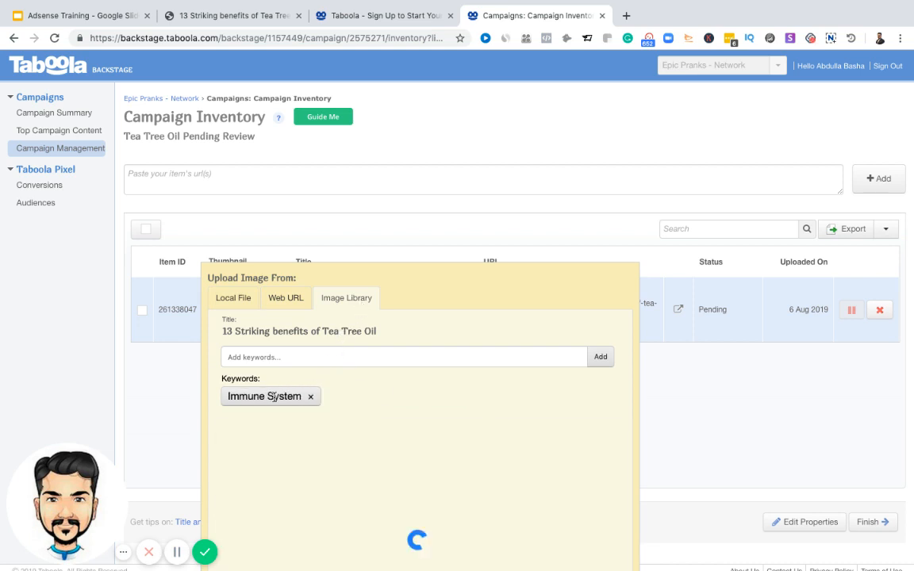
left_click(310, 397)
left_click(334, 357)
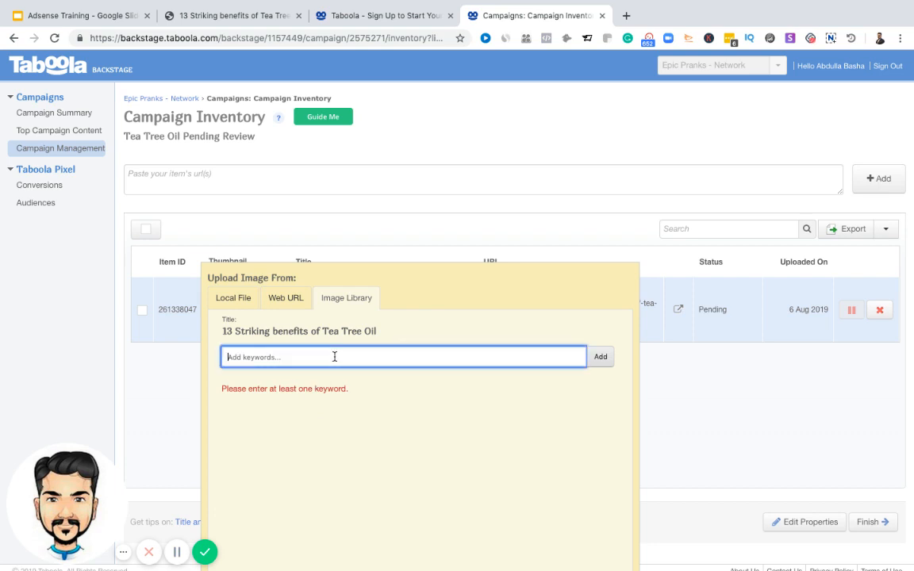
type("tea tree oil")
key("Return")
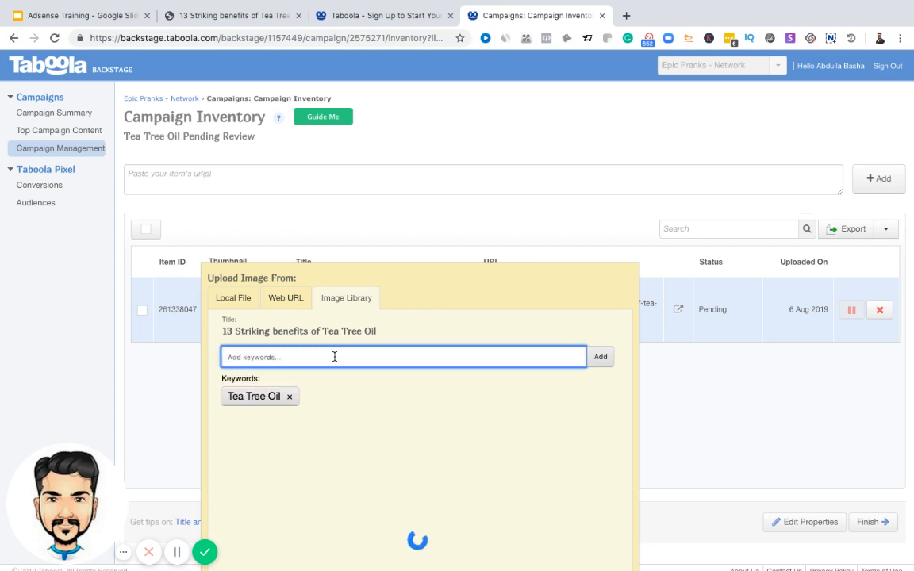
Step: Set the library photo of oil bottles beside green sprigs as the item's thumbnail and finish the campaign inventory
scroll(426, 411, "down", 3)
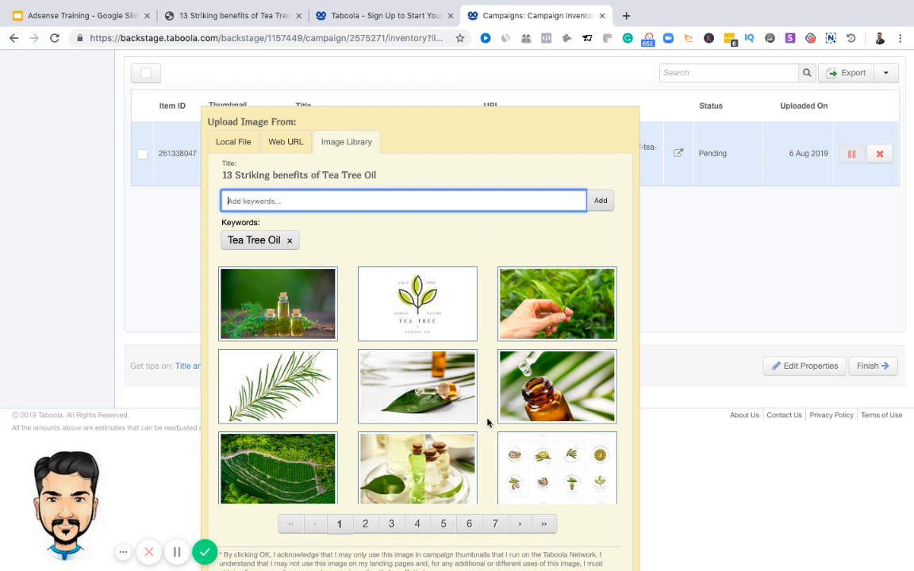
left_click(318, 324)
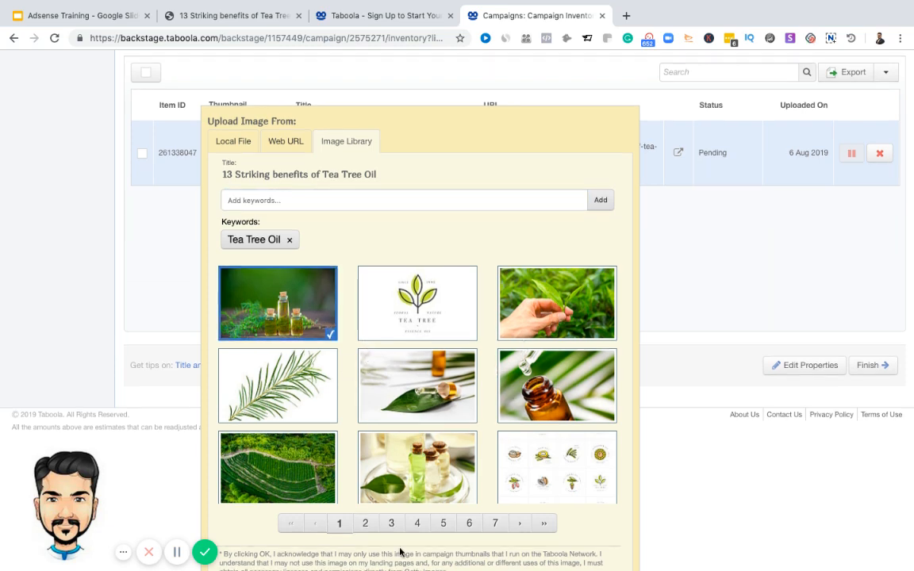
scroll(403, 550, "down", 2)
left_click(564, 549)
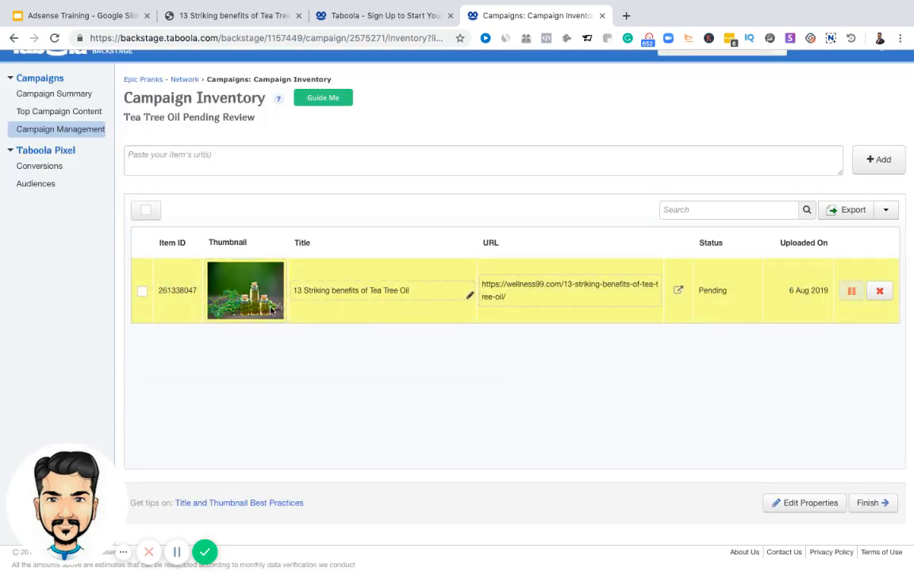
left_click(883, 510)
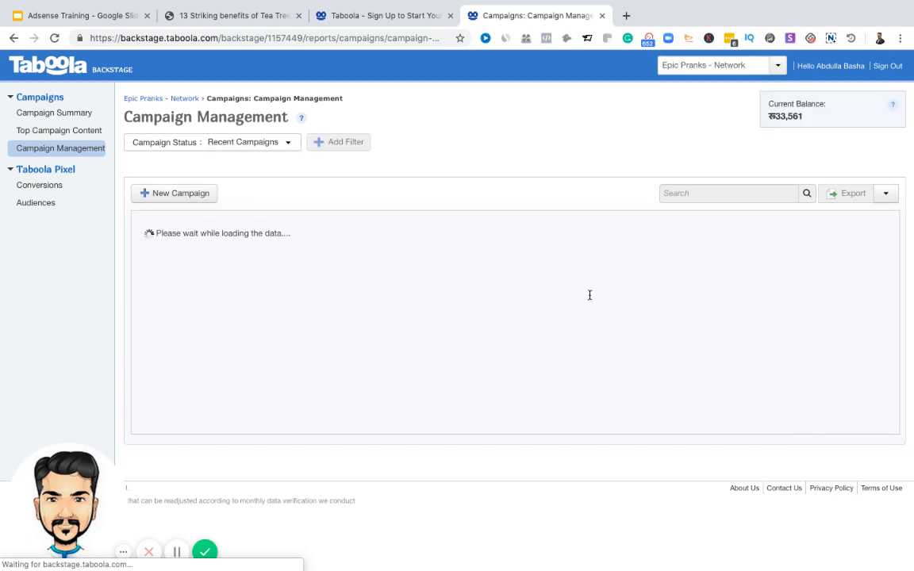
Step: Review the campaign list's statuses and spend, sorted by highest amount spent, and open the running "swimsuit trend" campaign's inventory
scroll(594, 300, "down", 15)
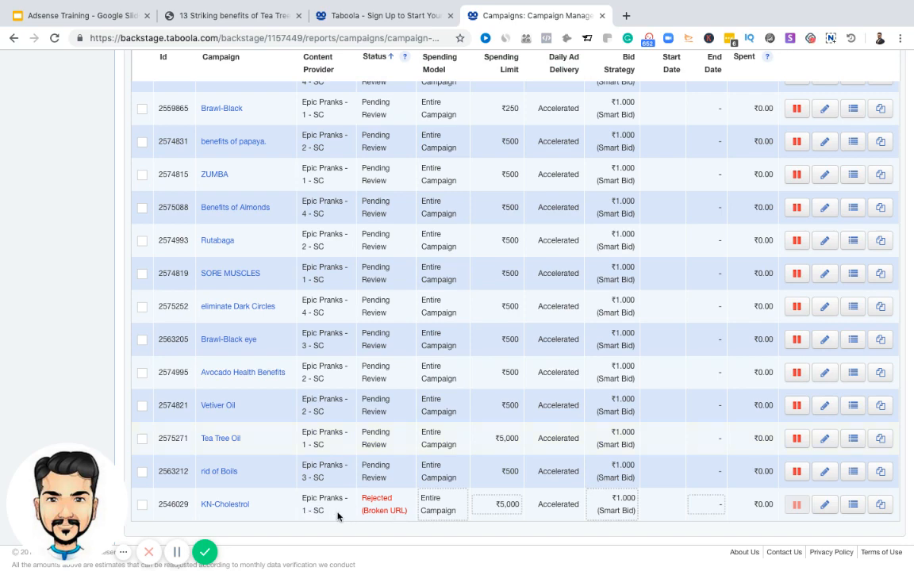
scroll(337, 516, "up", 5)
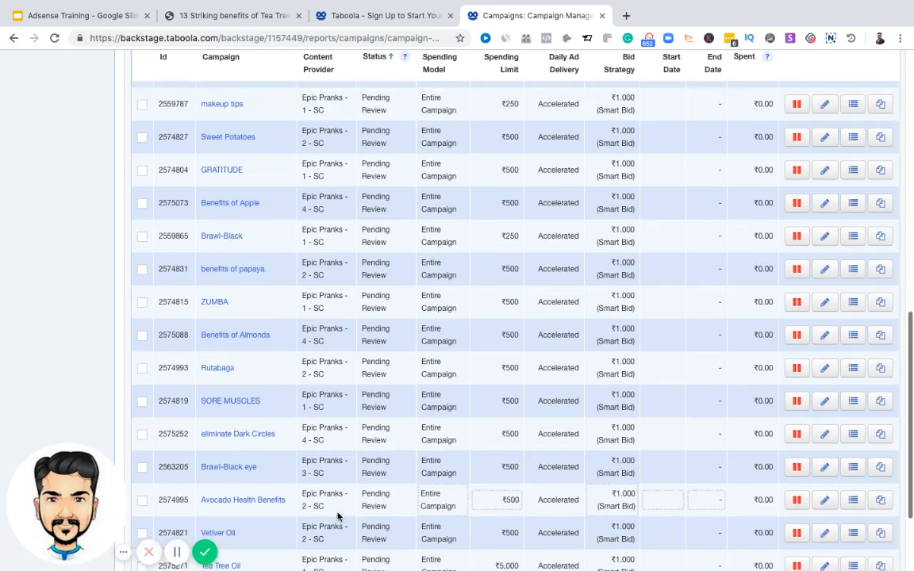
scroll(337, 515, "up", 5)
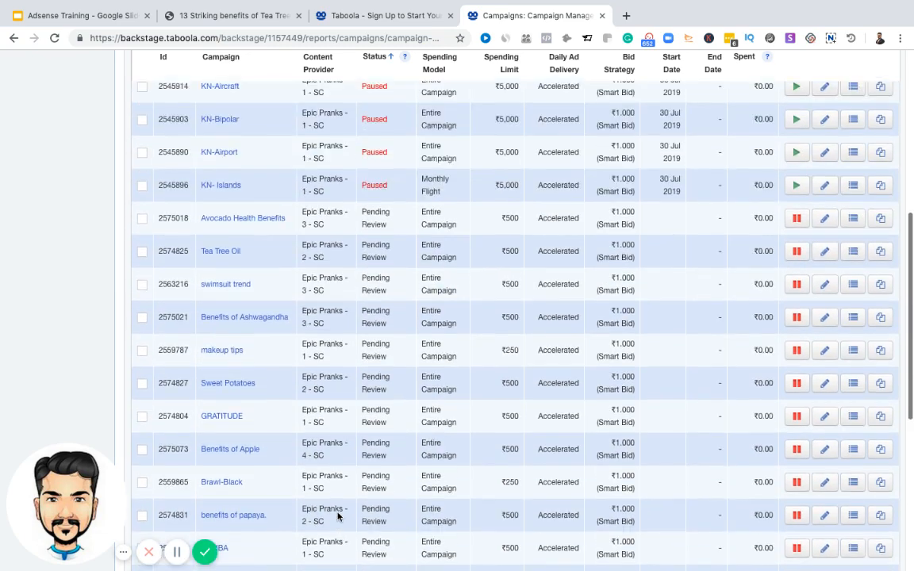
scroll(337, 515, "down", 2)
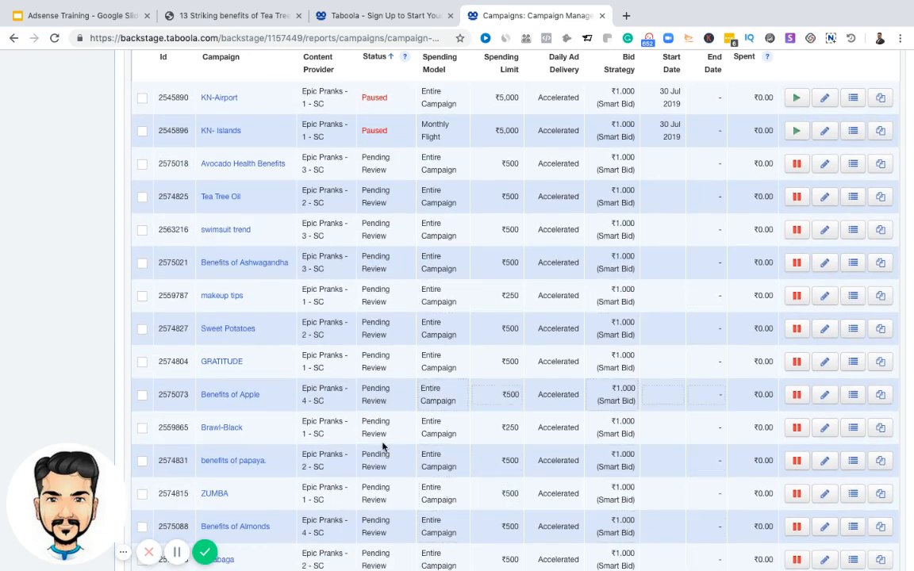
scroll(387, 432, "up", 10)
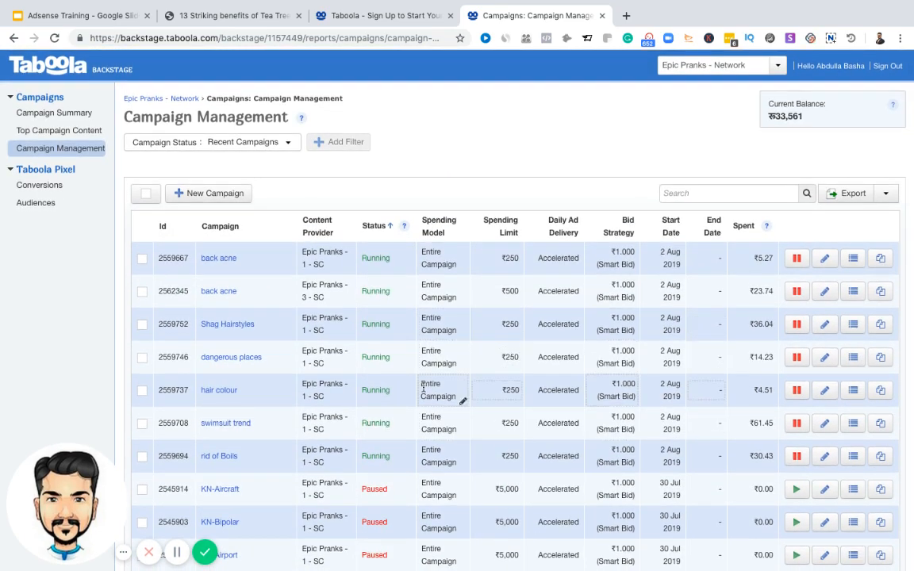
left_click(743, 226)
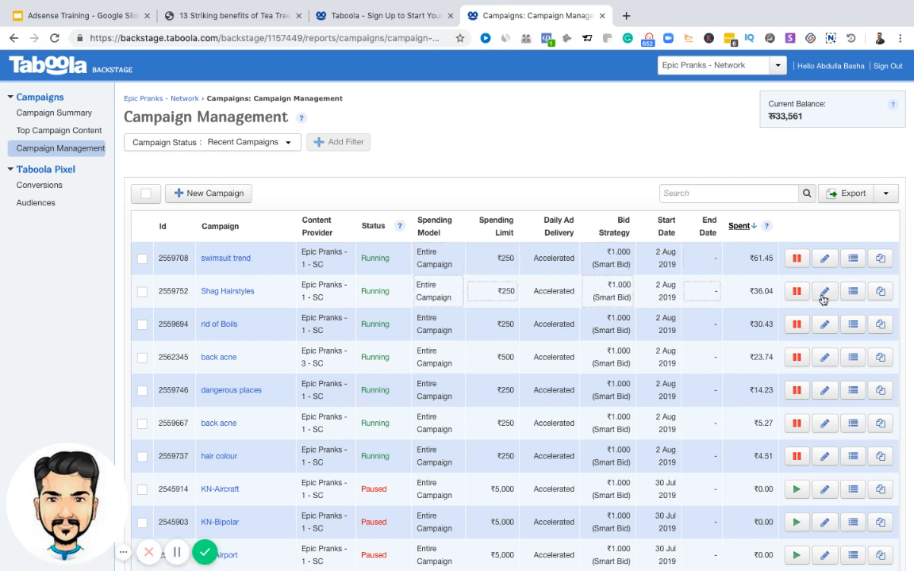
left_click(854, 264)
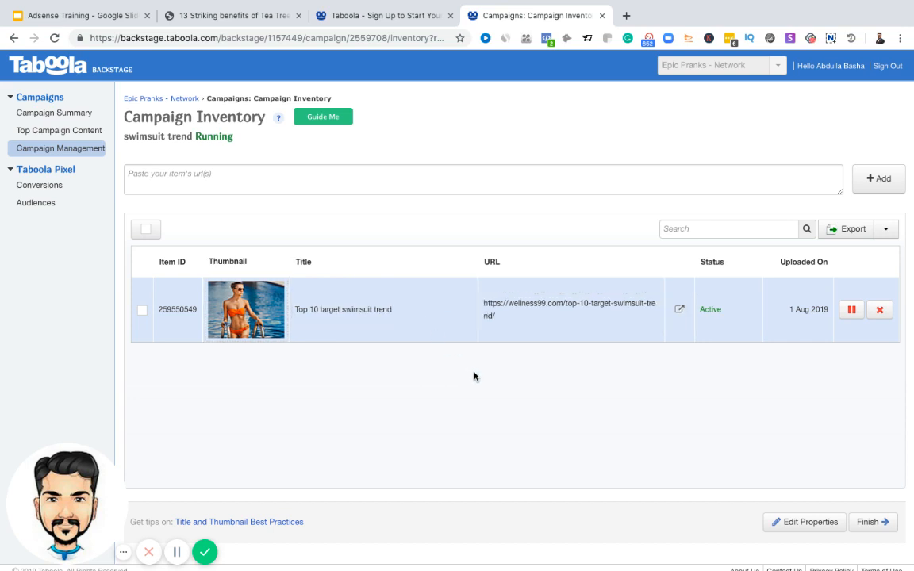
Step: Open google.com/analytics in a new browser tab, sign in to Google Analytics, and close the leftover marketing page
left_click(626, 16)
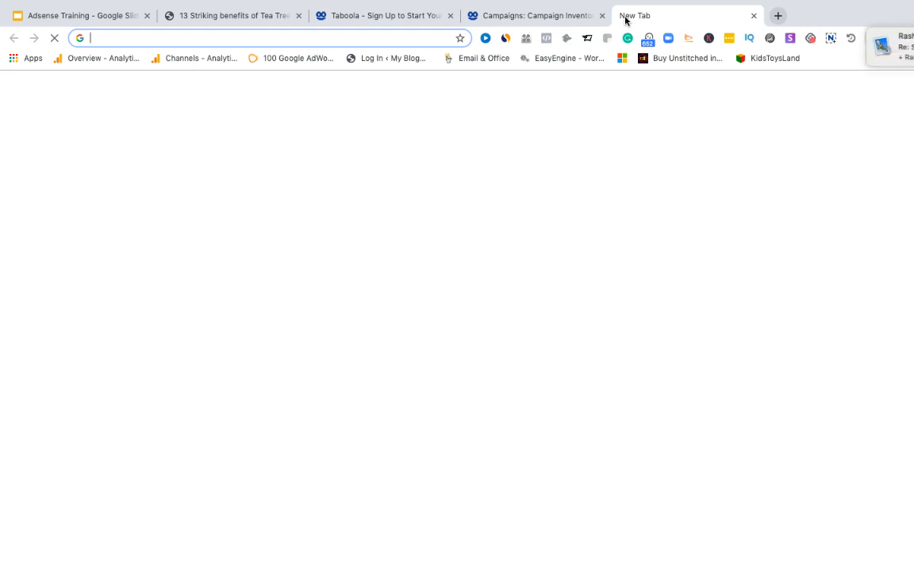
type("goog")
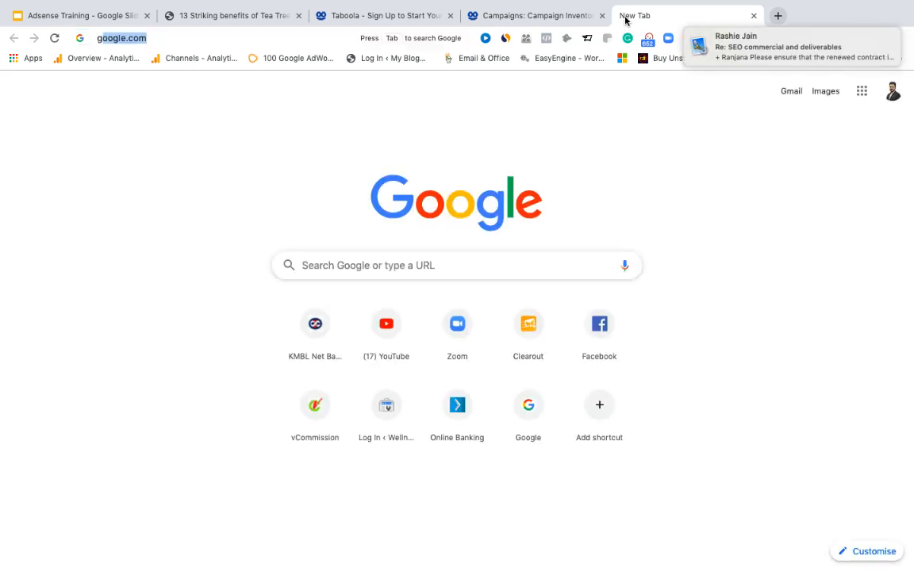
type("le.com")
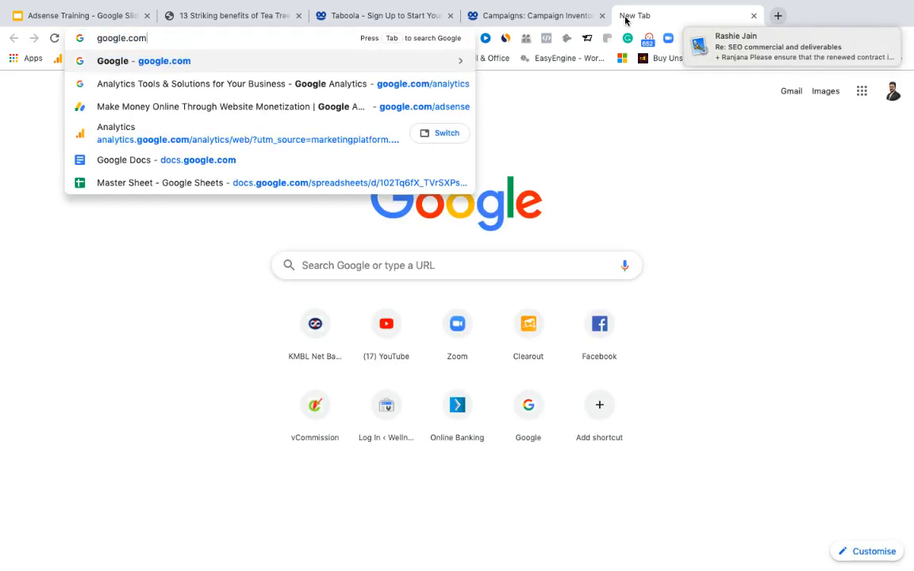
type("/a")
key("BackSpace")
key("BackSpace")
type("/ana")
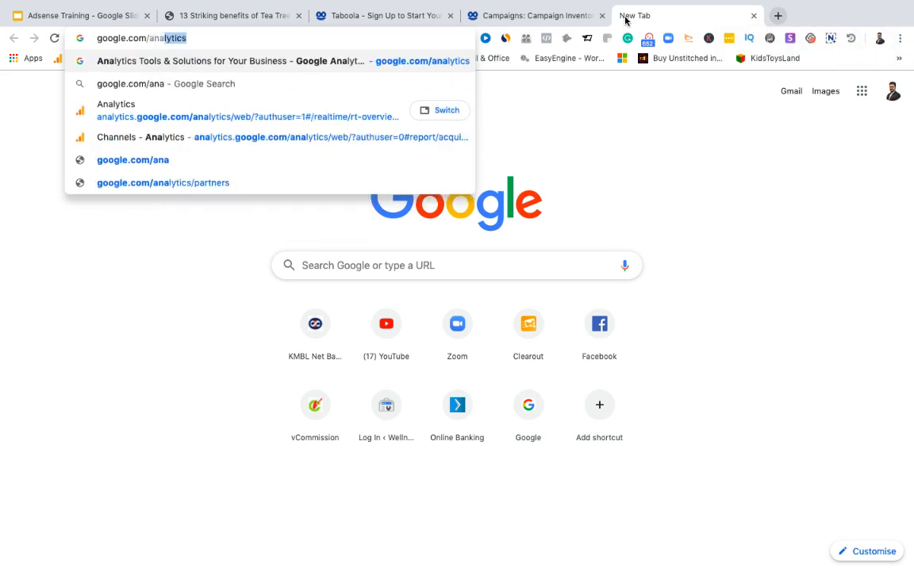
key("Return")
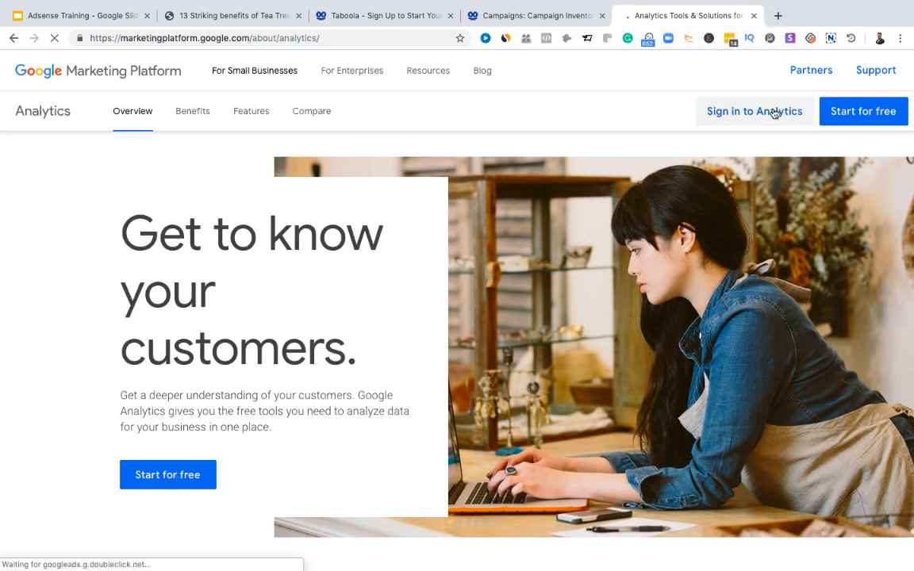
left_click(773, 113)
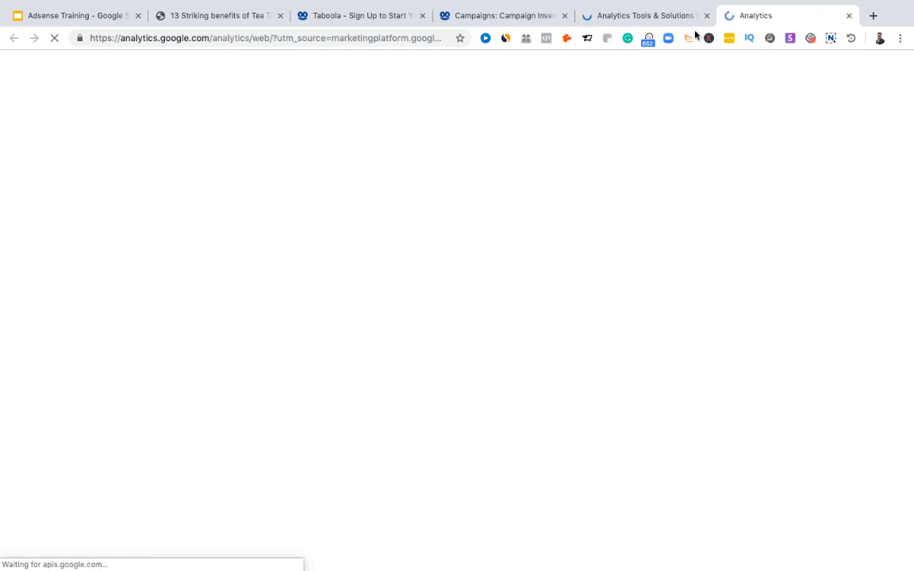
left_click(706, 15)
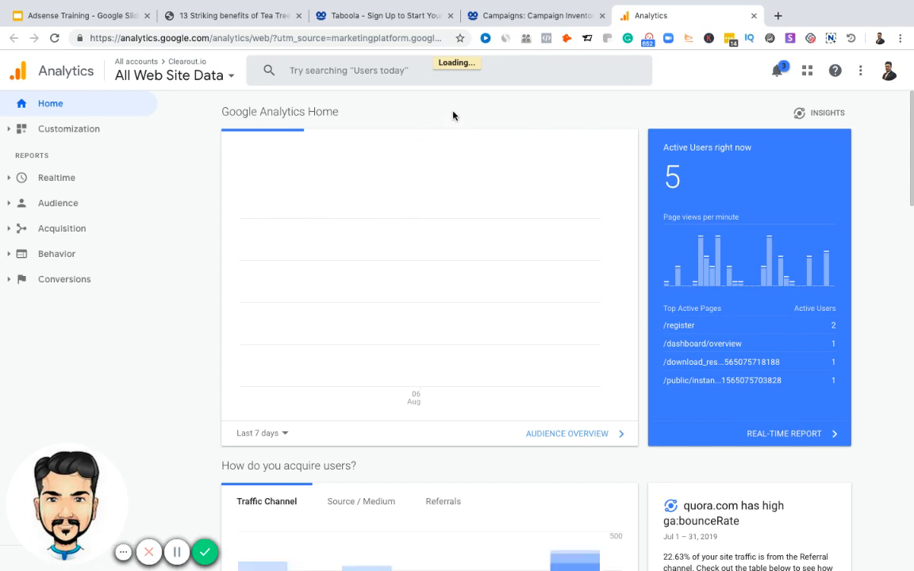
Step: Switch to the Google account that holds the Wellness 99 property and dismiss the custom reports tip
left_click(889, 74)
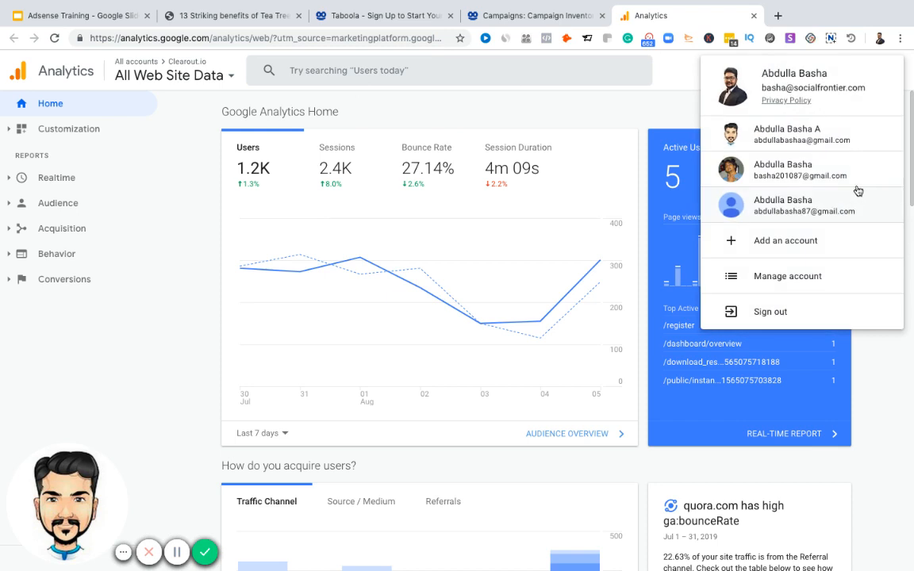
left_click(844, 142)
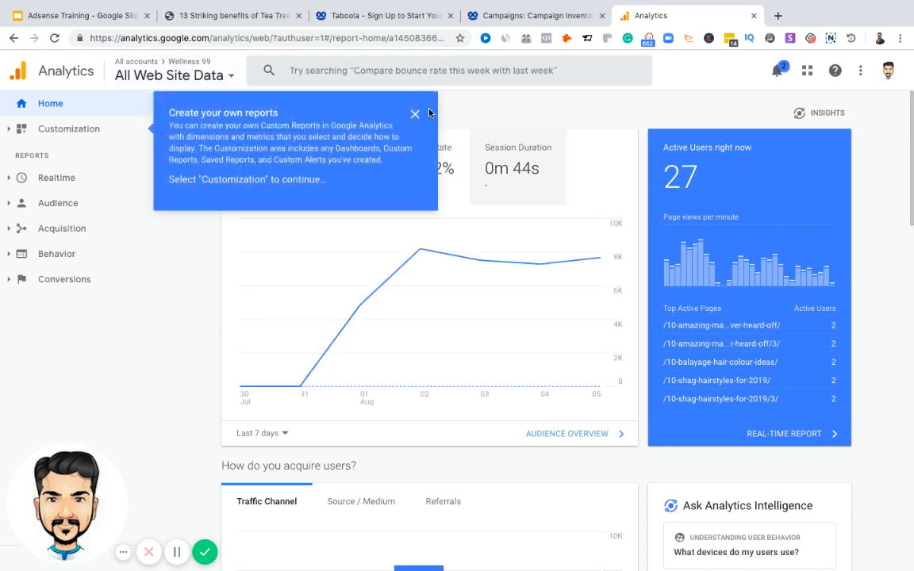
left_click(415, 117)
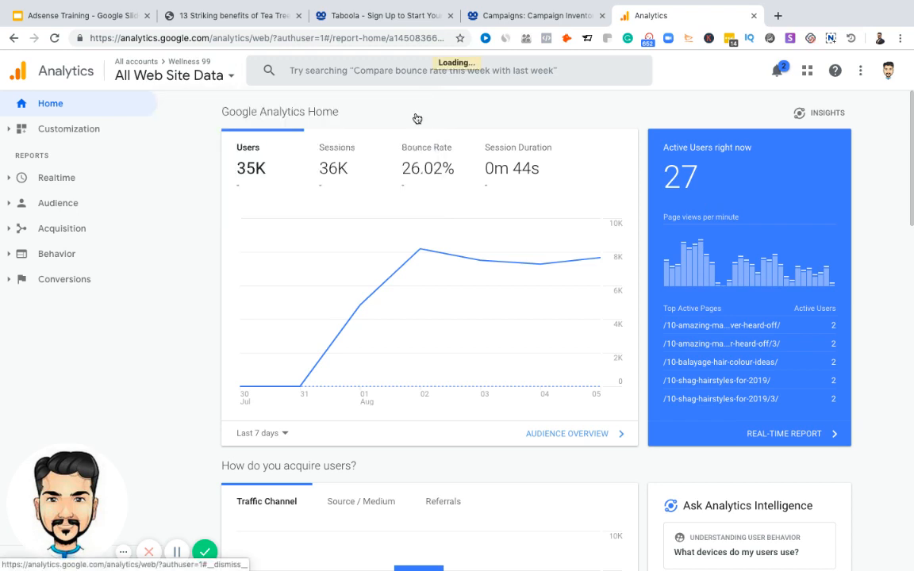
Step: Open the Realtime Overview report and examine the active users, top active pages and top locations
left_click(80, 181)
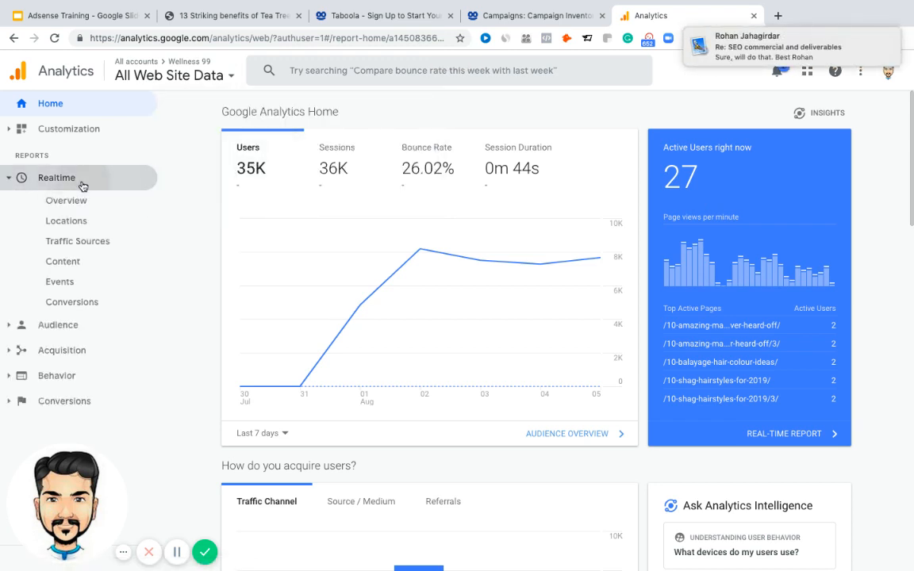
left_click(77, 208)
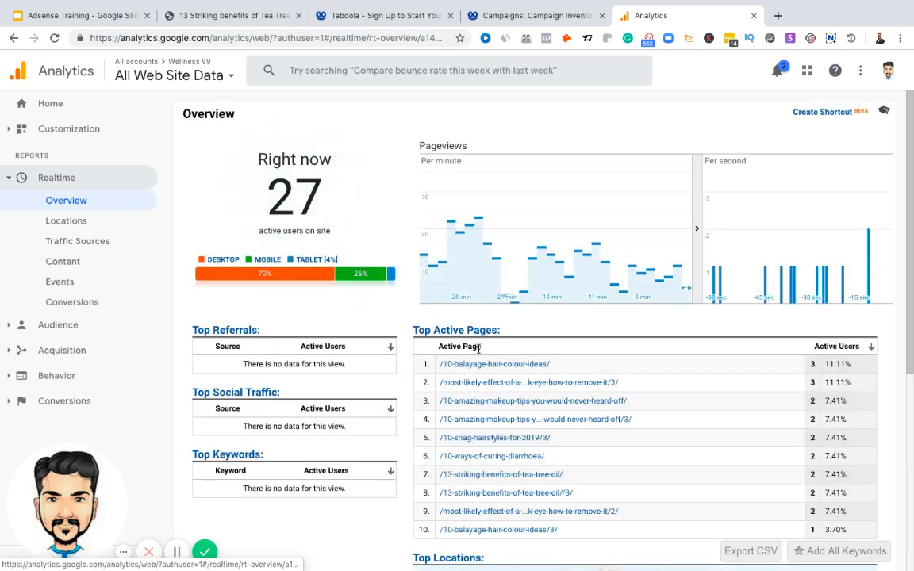
scroll(381, 365, "down", 5)
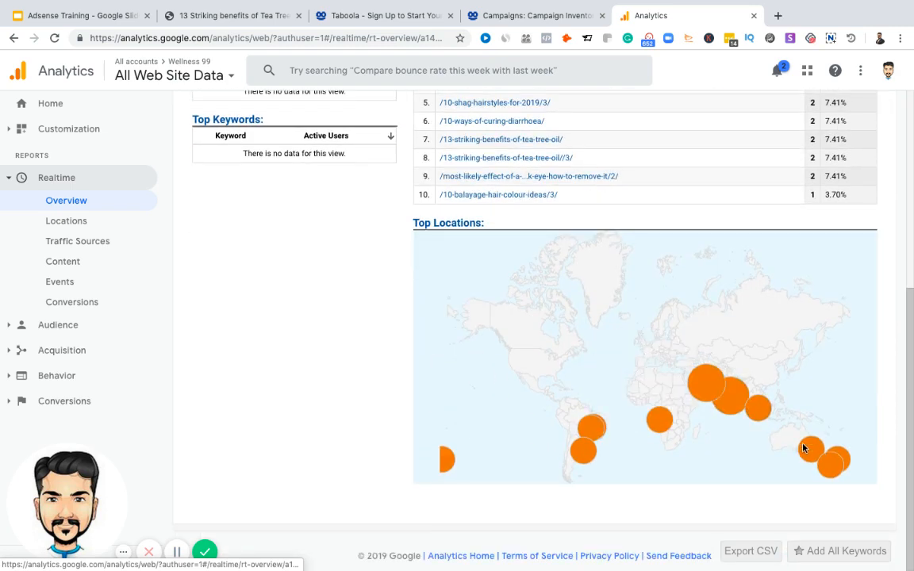
scroll(356, 334, "up", 5)
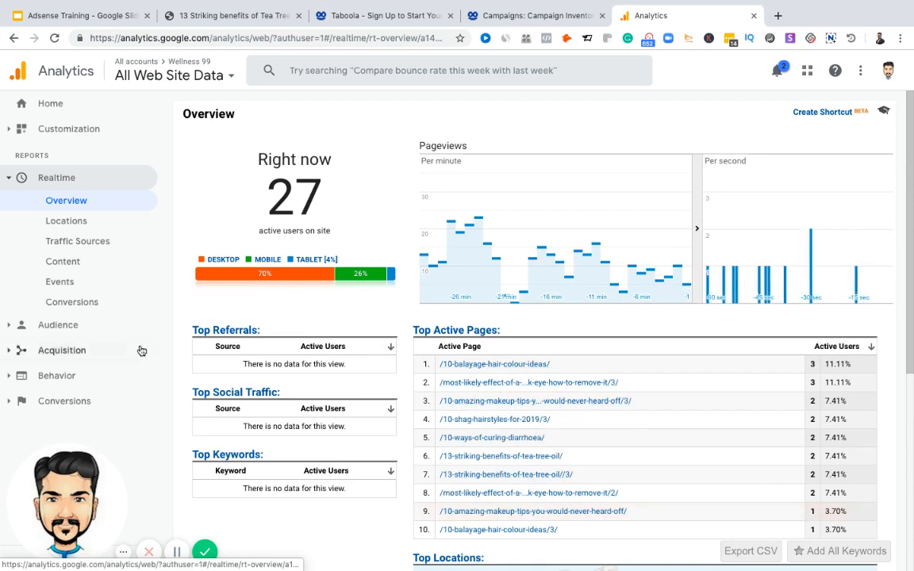
Step: Open the Acquisition Channels report for all traffic and set its date range to Aug 1, 2019 - Aug 6, 2019
left_click(110, 349)
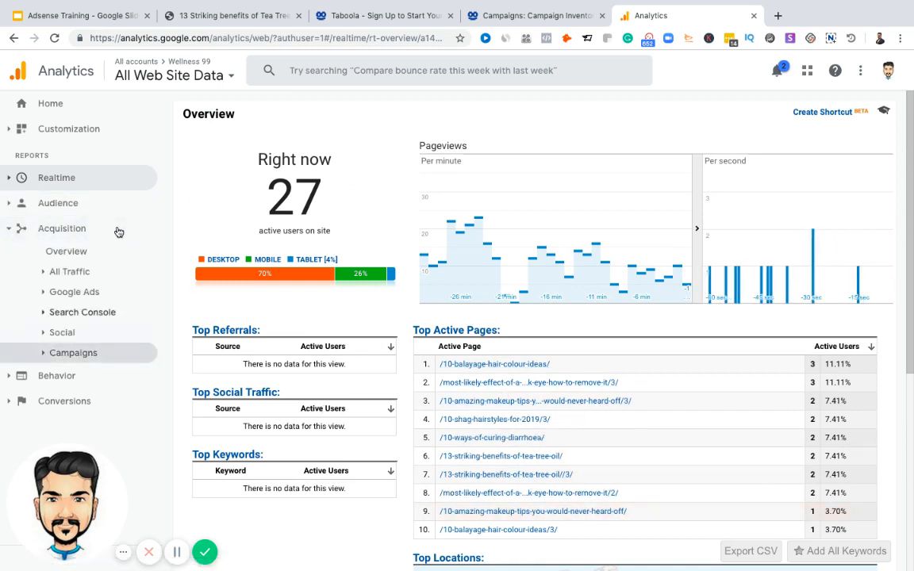
left_click(107, 269)
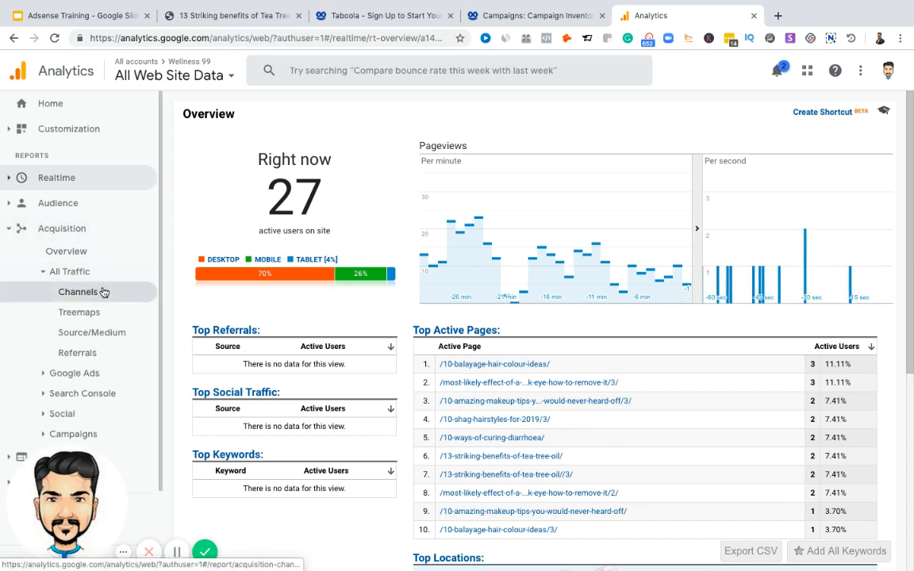
left_click(103, 292)
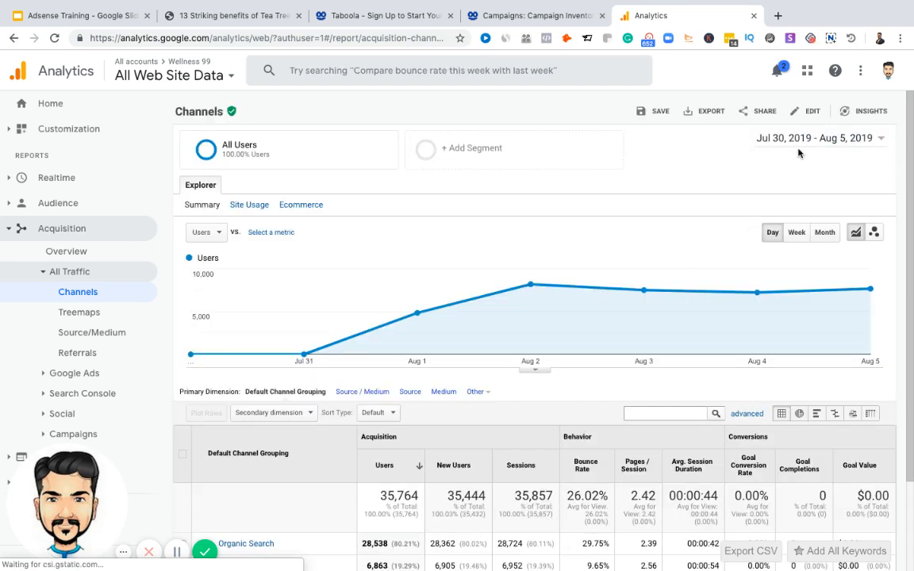
left_click(679, 141)
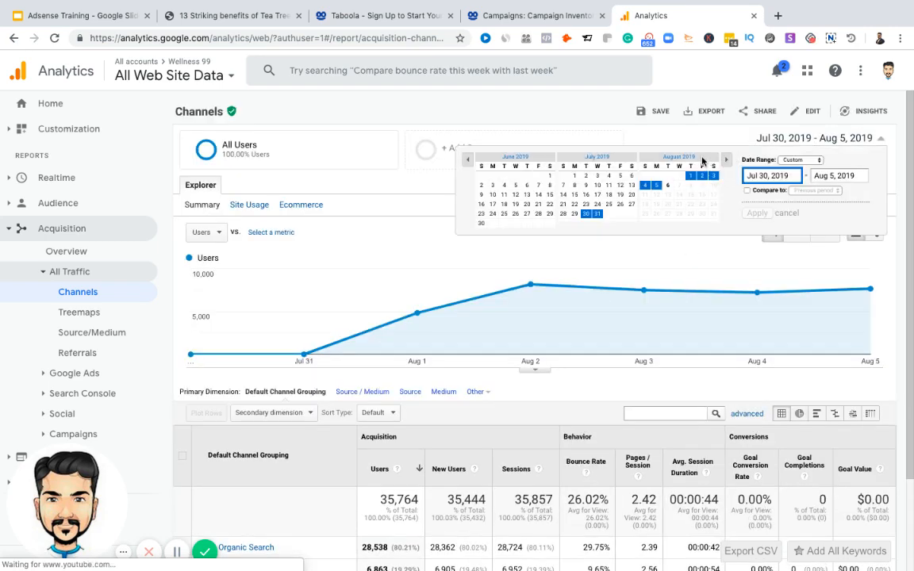
left_click(689, 157)
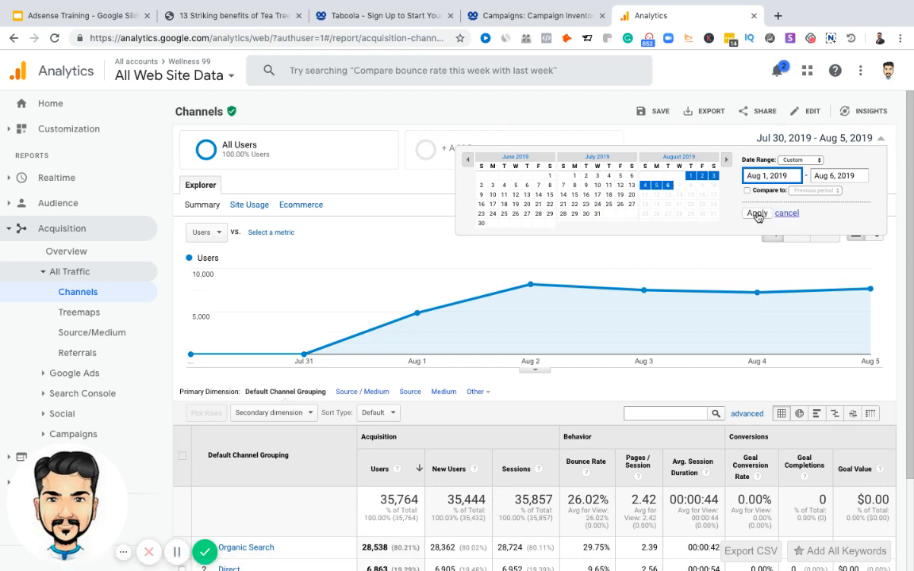
left_click(756, 213)
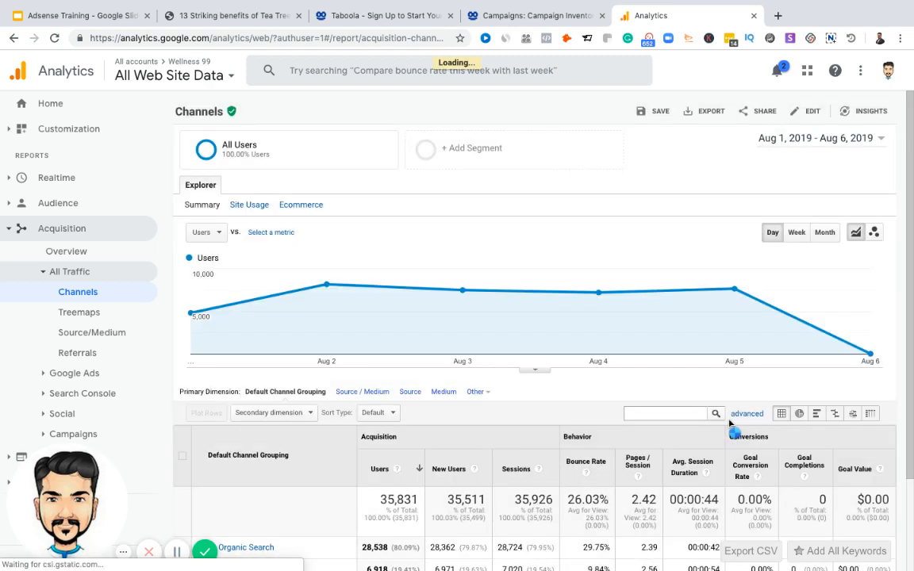
Step: Drill into the Referral channel and examine its traffic sources, bounce rate, pages per session and session duration
scroll(728, 424, "down", 3)
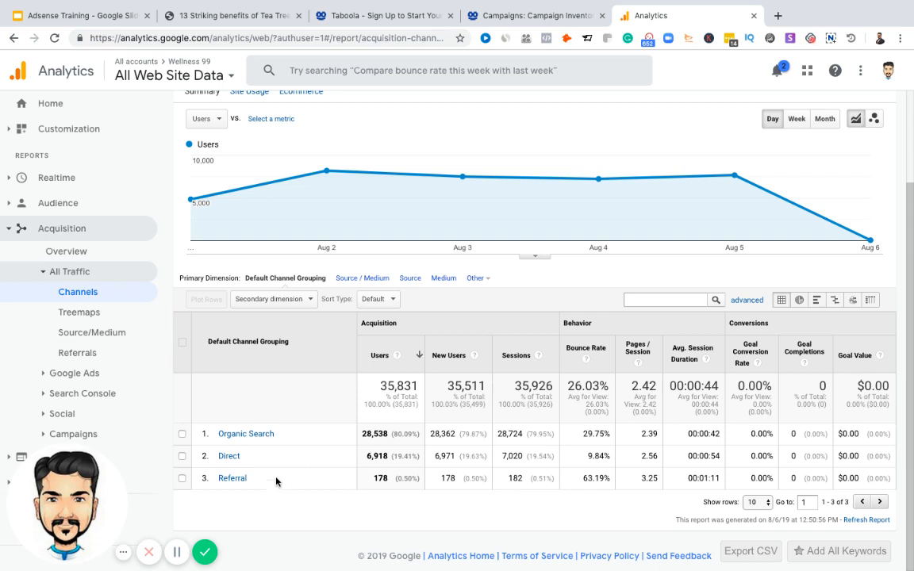
left_click(239, 480)
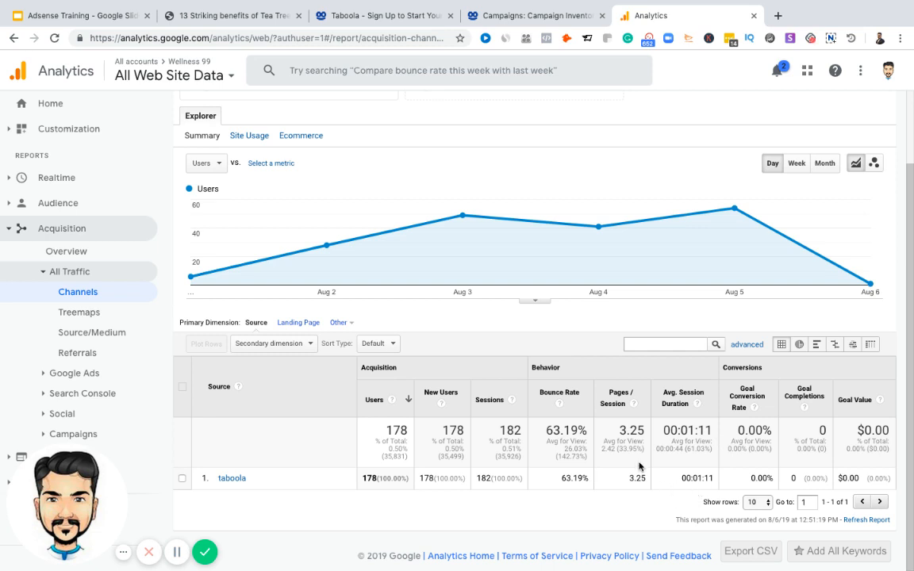
scroll(331, 394, "up", 2)
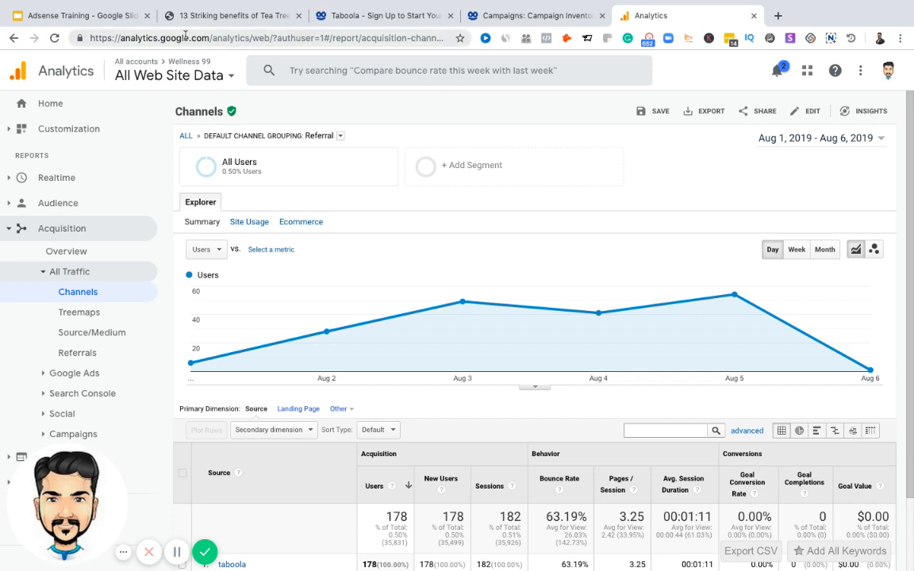
Step: Switch to the Adsense Training presentation in Google Slides and go to the slide on driving traffic through taboola and the 1 cent bid
left_click(117, 20)
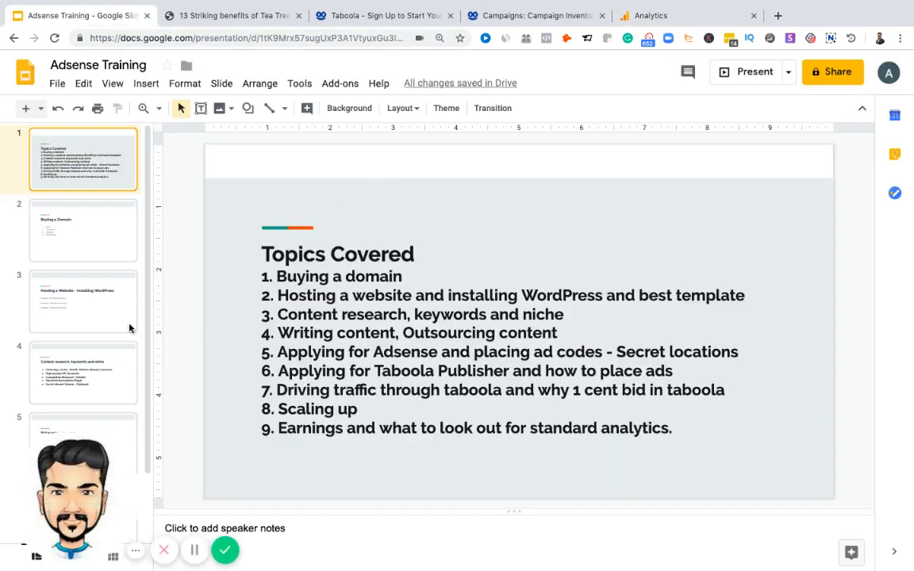
scroll(76, 326, "down", 2)
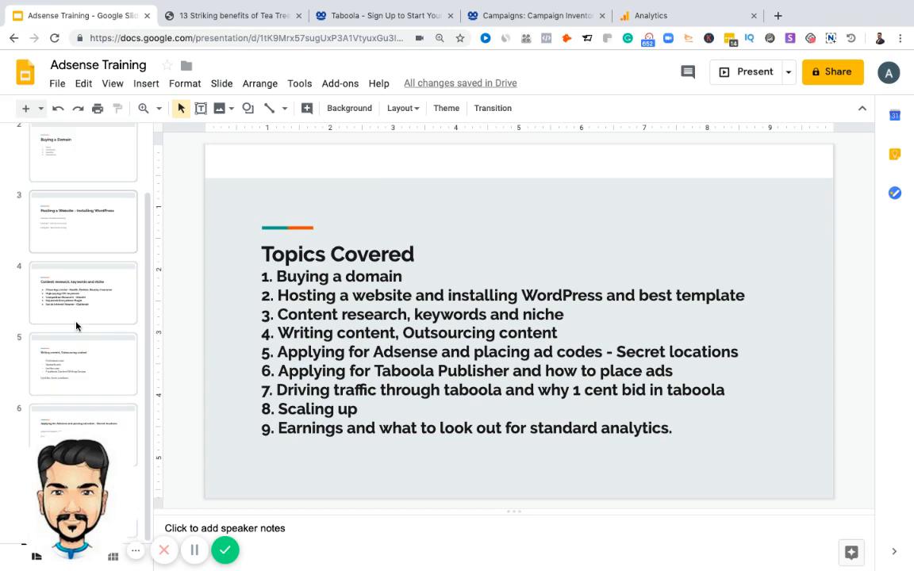
key("Down")
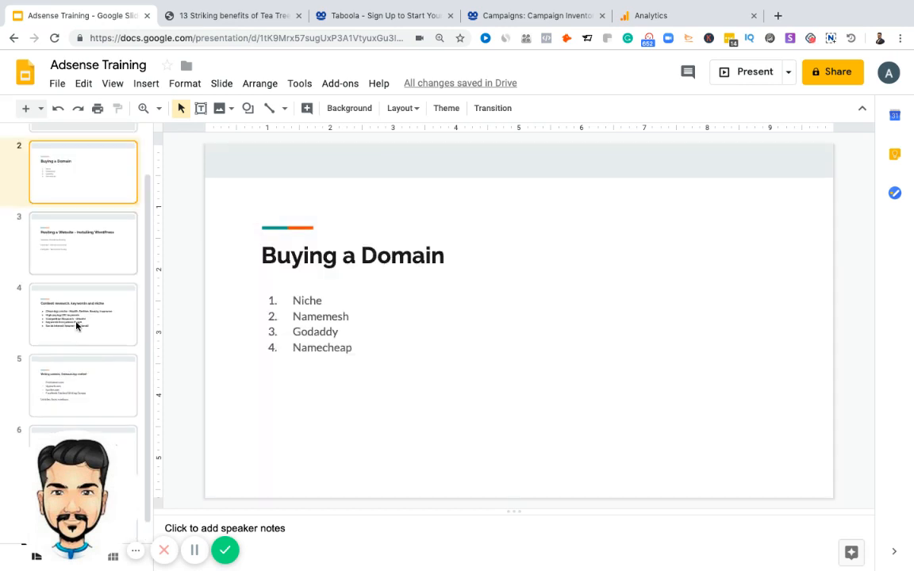
key("Down")
key("Down")
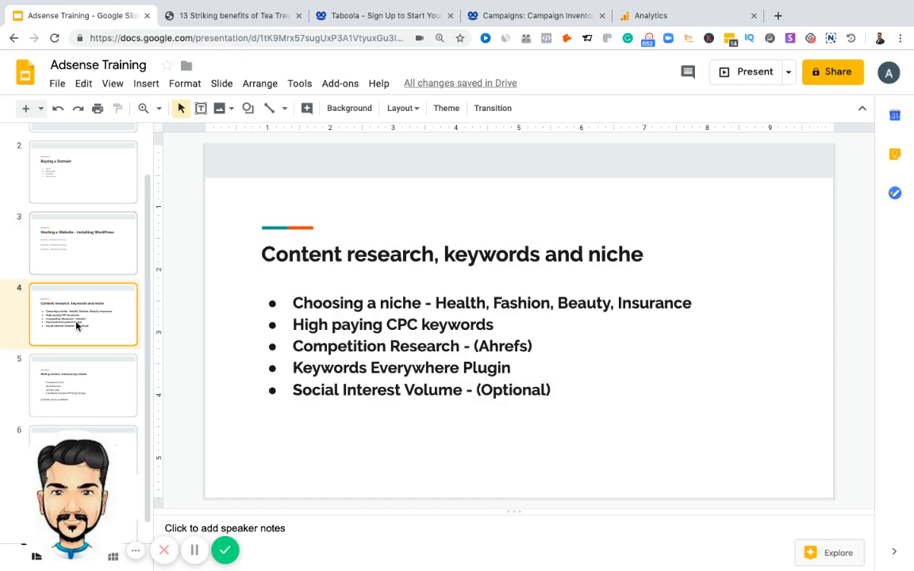
key("Down")
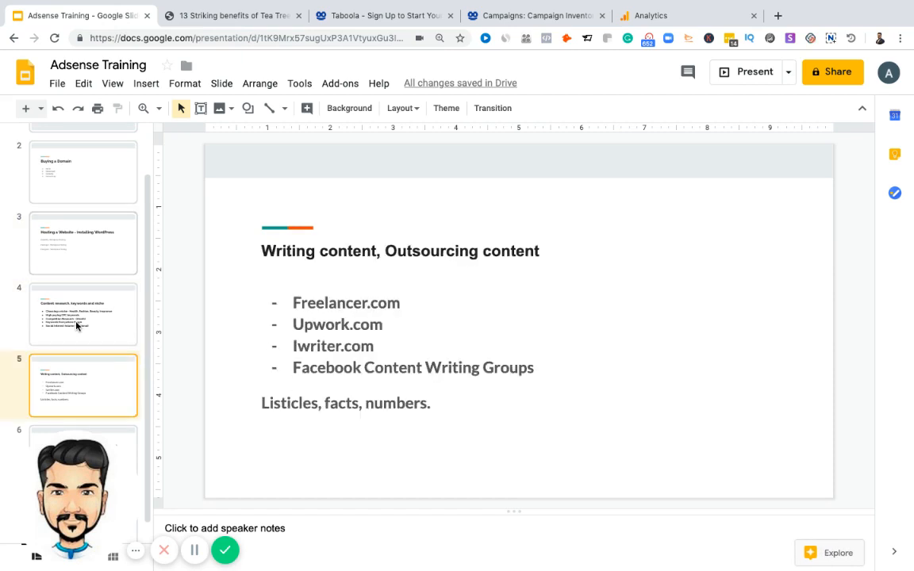
key("Down")
key("Down")
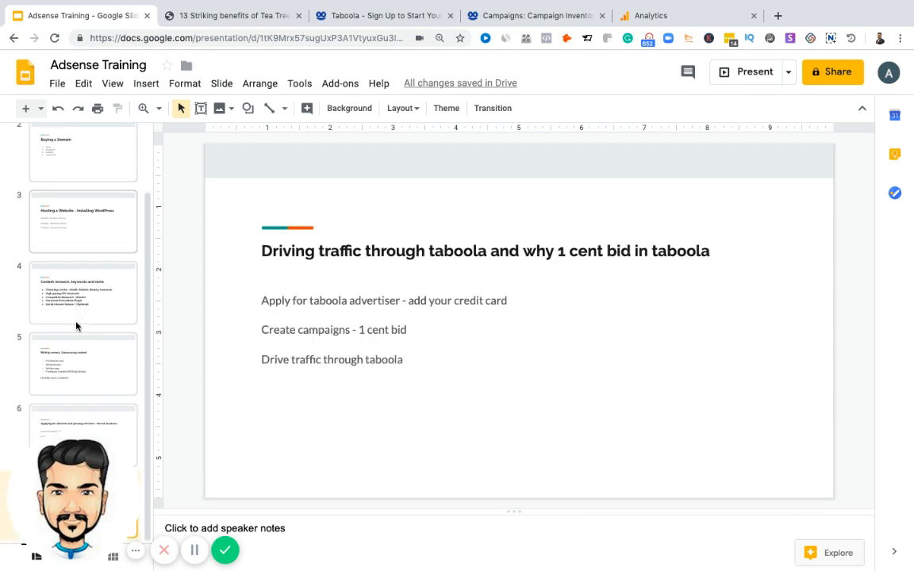